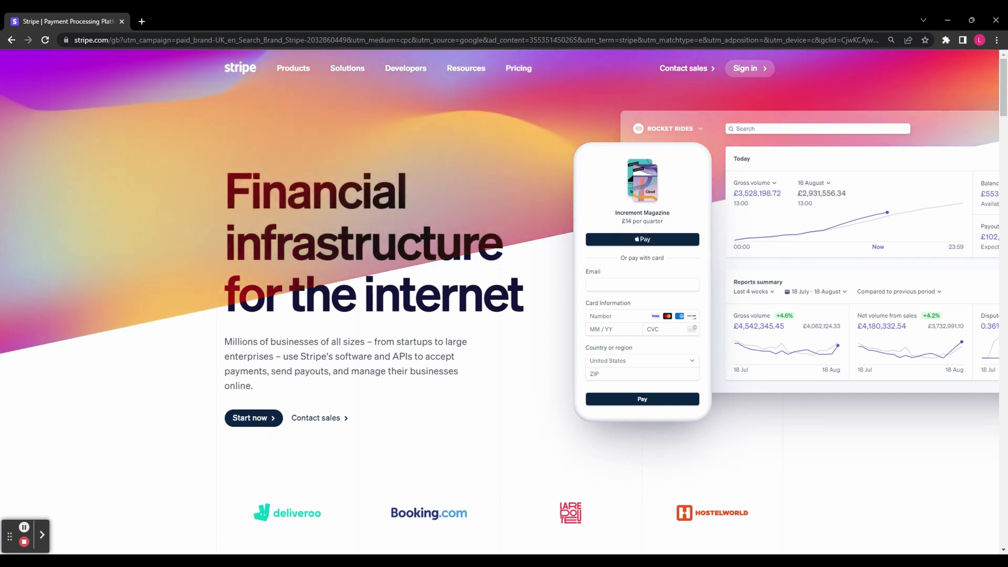
Scroll down through the Stripe homepage.
scroll(470, 444, down, 2)
scroll(628, 459, down, 2)
scroll(937, 425, down, 5)
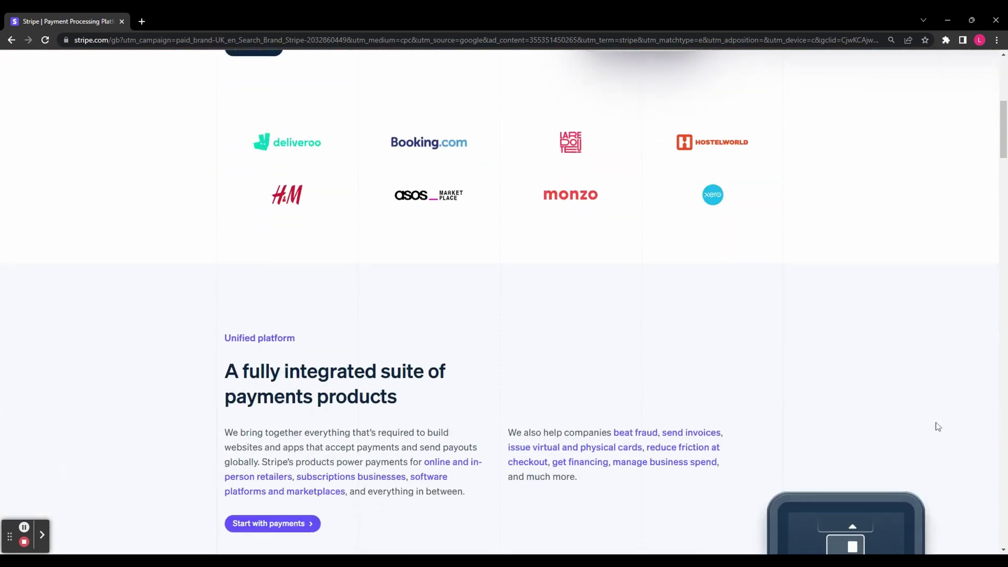
scroll(939, 426, down, 3)
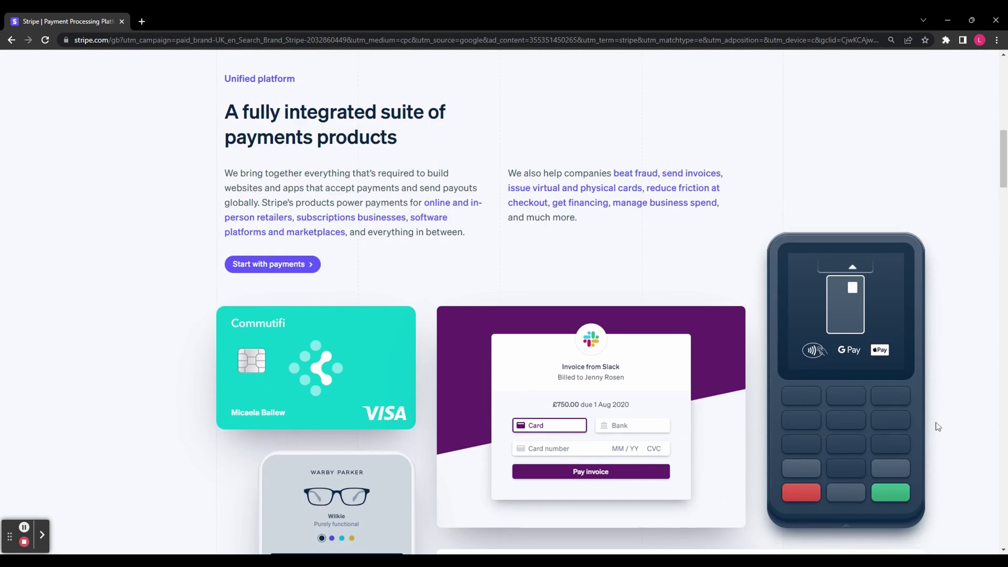
scroll(938, 427, down, 6)
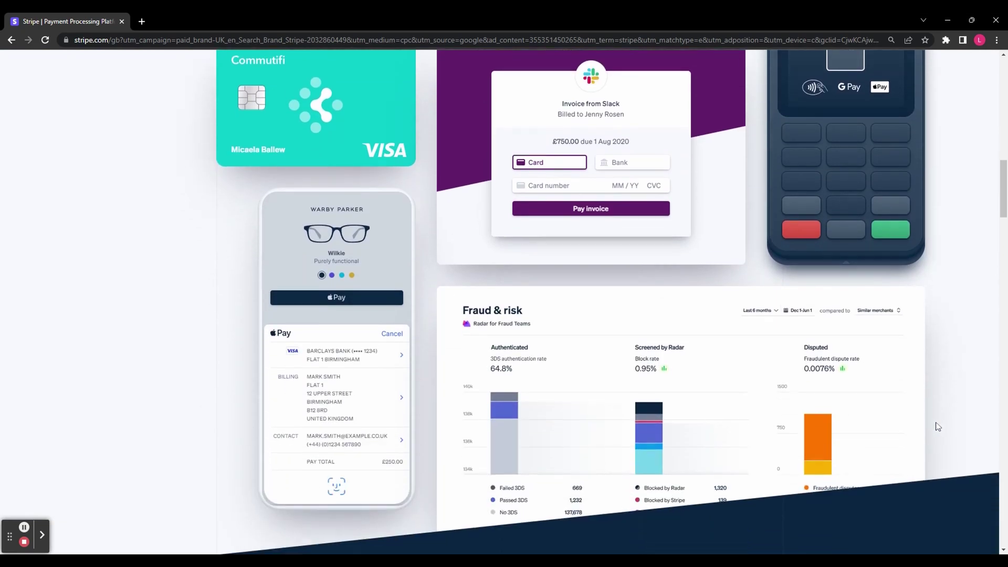
scroll(938, 427, down, 8)
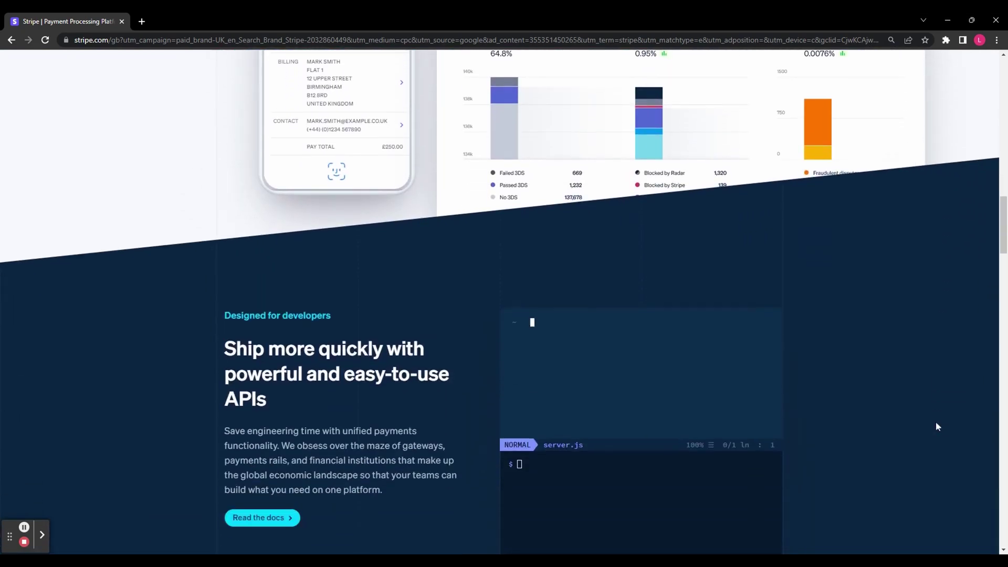
scroll(938, 427, down, 1)
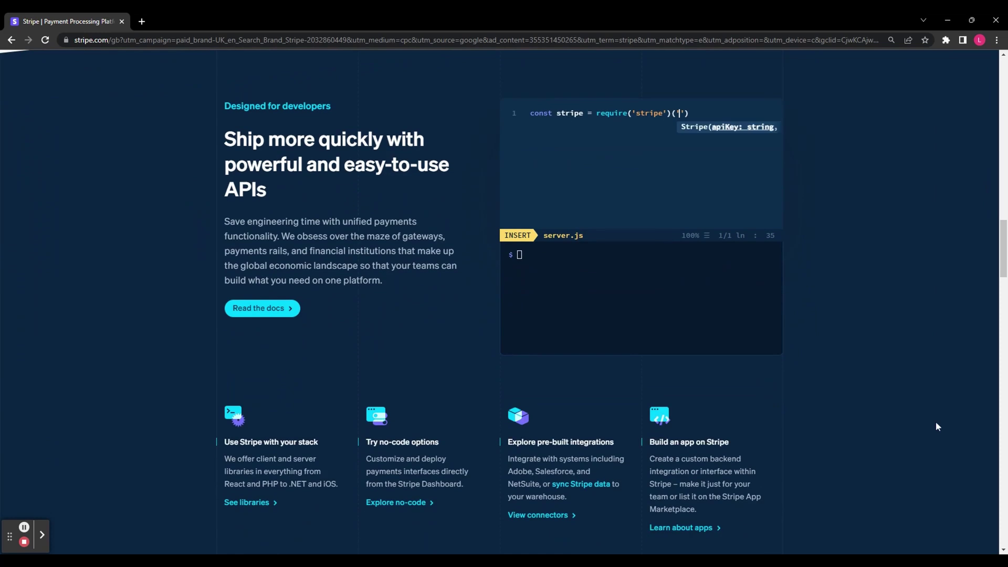
scroll(938, 426, down, 10)
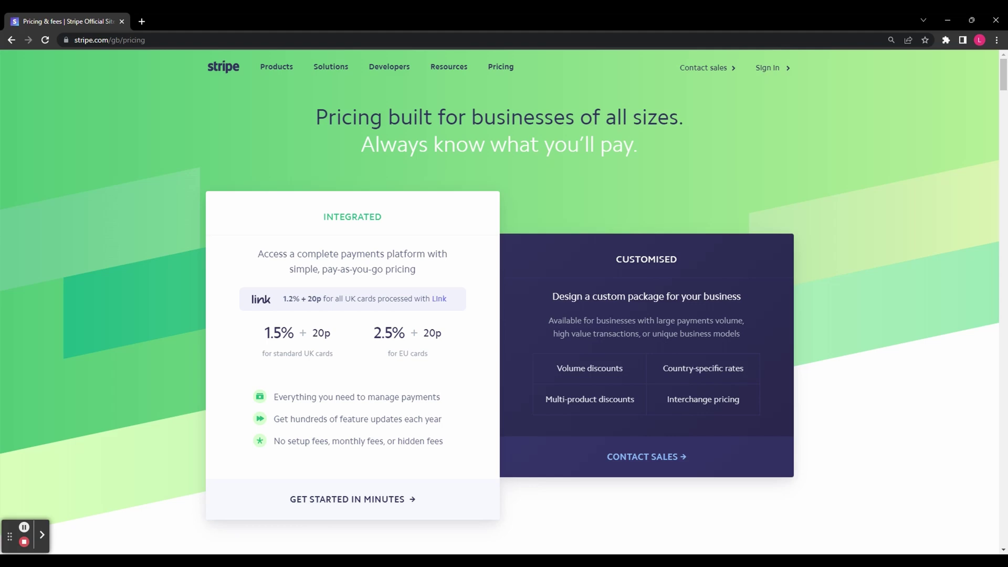
Skim the detailed payments pricing section, then go back a page.
scroll(945, 147, down, 5)
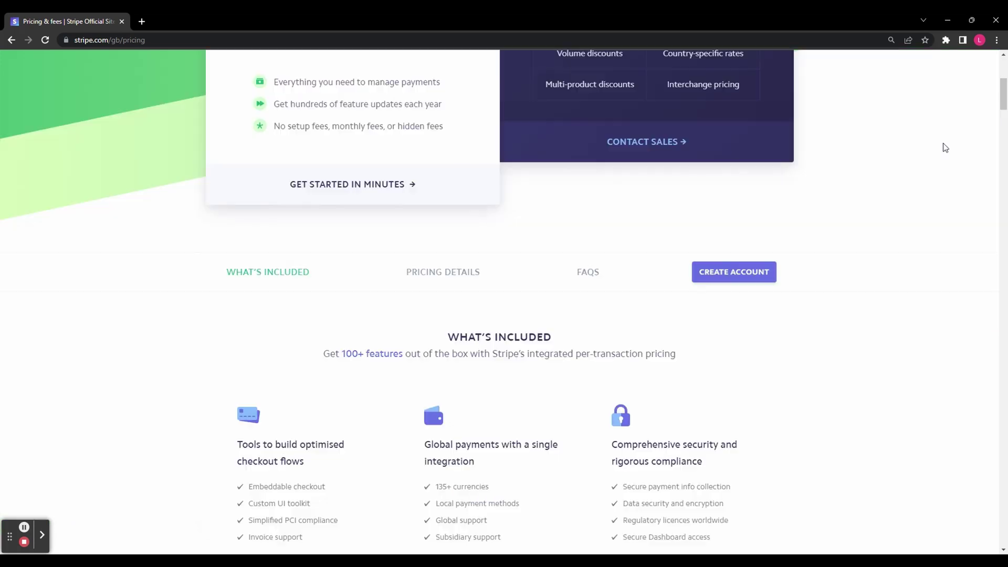
click(447, 272)
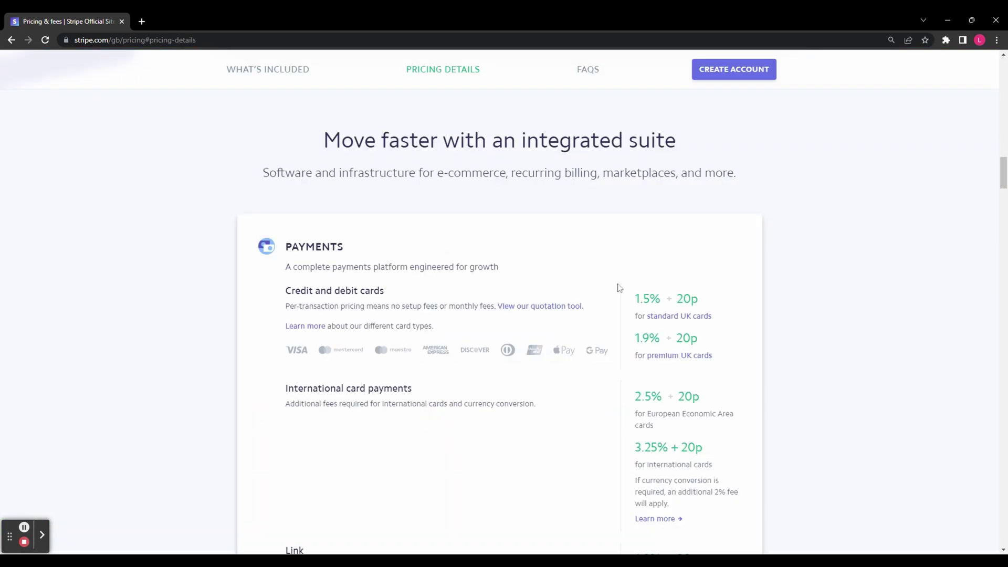
scroll(758, 283, down, 2)
key(alt+Left)
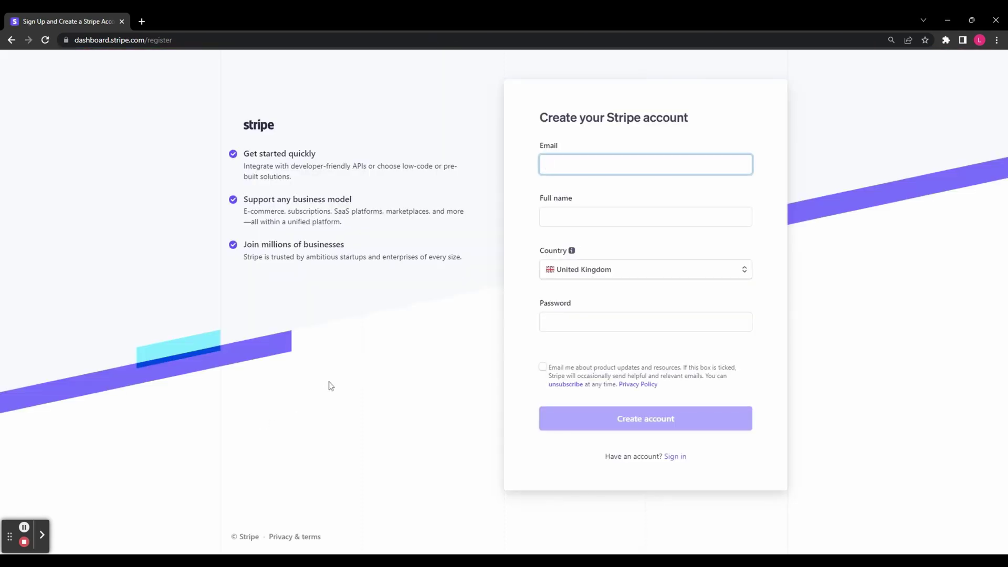
Paste the account e-mail into the registration form and move to the full name field.
key(ctrl+v)
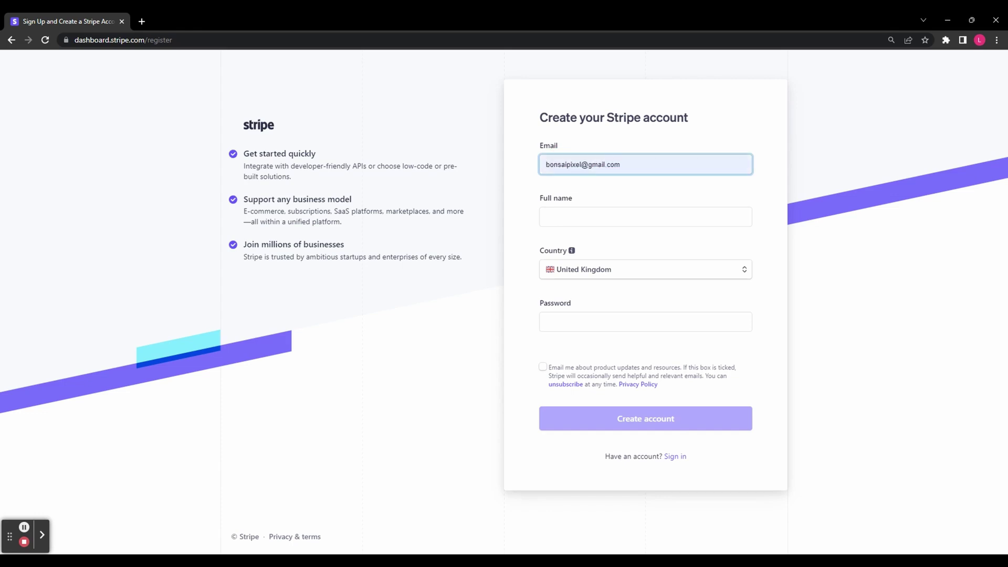
click(646, 217)
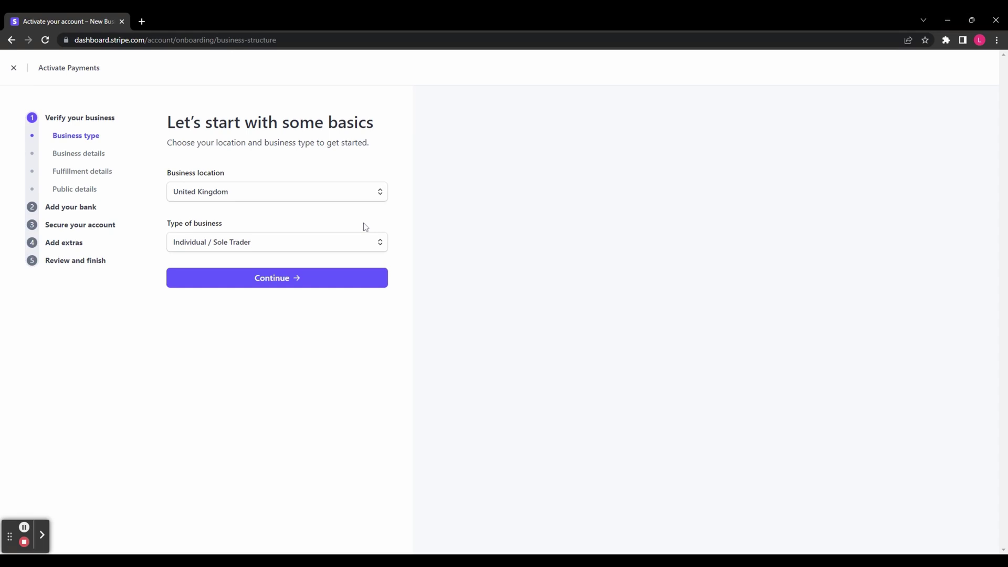
Keep the United Kingdom sole trader business type and submit the personal details form.
click(268, 281)
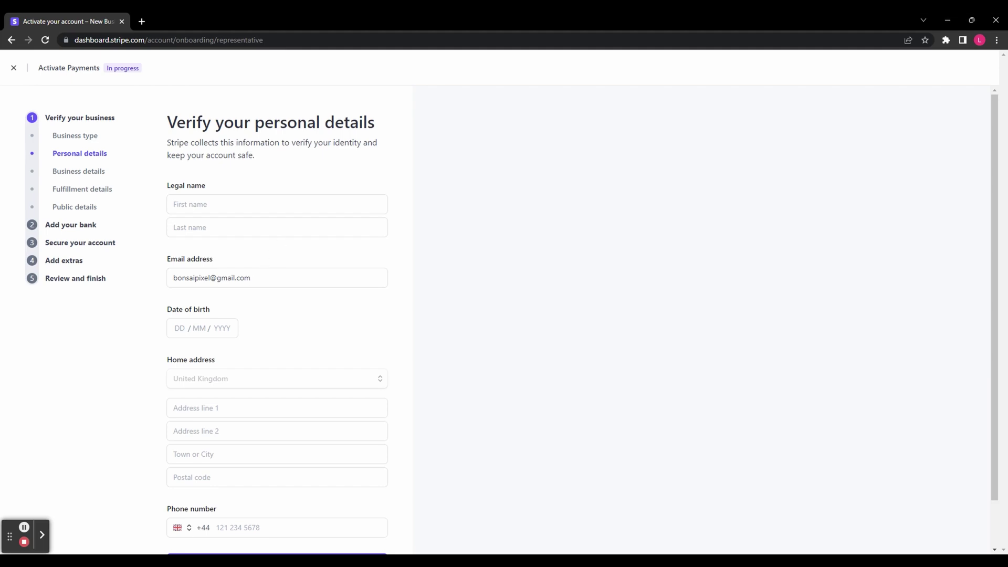
scroll(271, 518, down, 1)
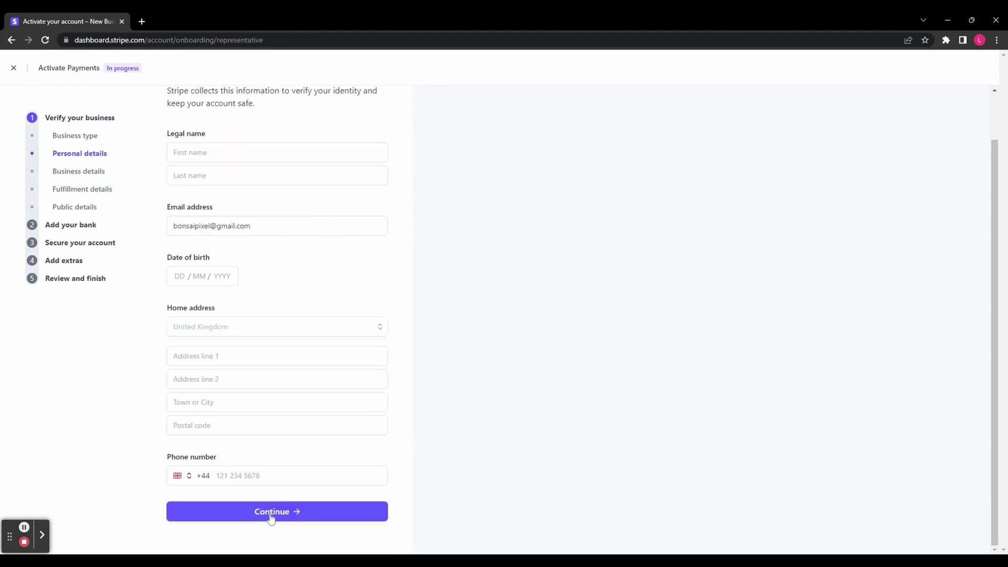
click(271, 517)
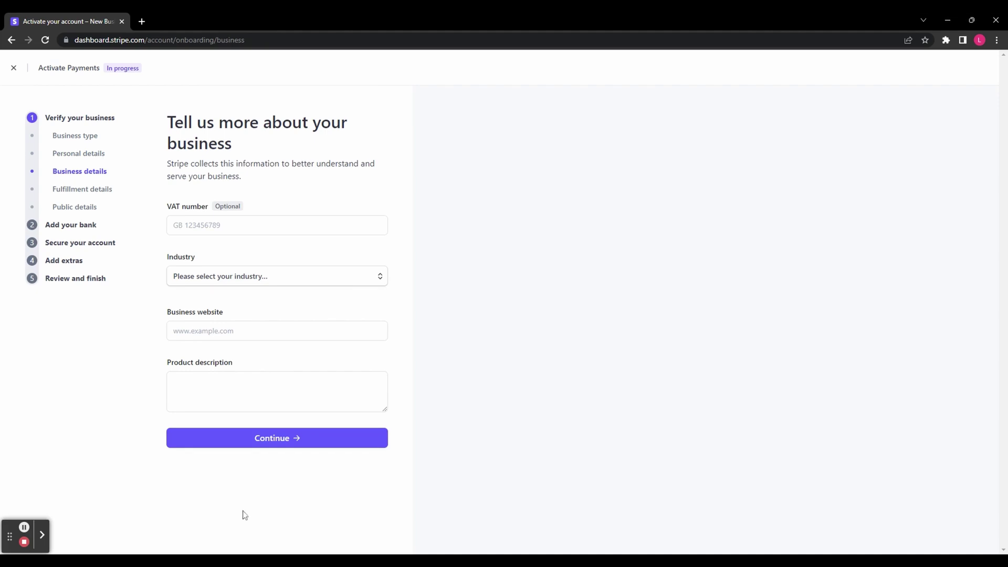
Set the industry to Games under Entertainment and recreation.
click(275, 277)
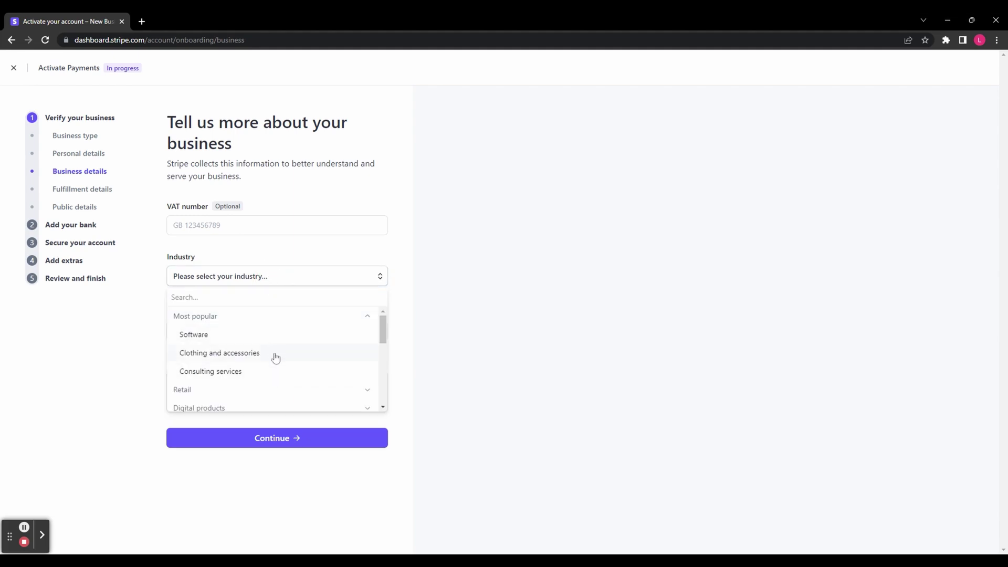
scroll(275, 352, down, 10)
click(243, 350)
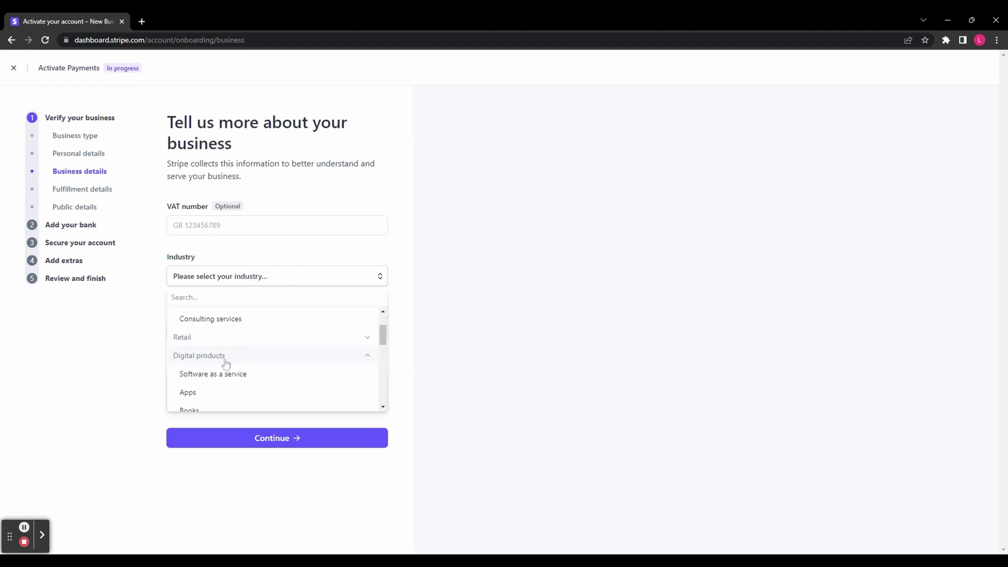
scroll(231, 361, down, 3)
click(237, 342)
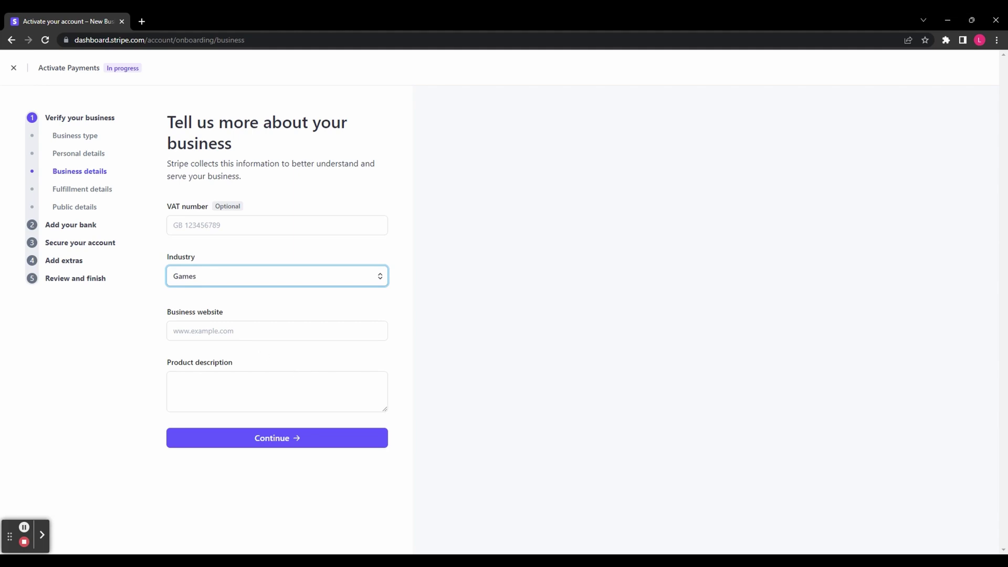
Fill in the business website and product description, then submit the business details.
click(229, 331)
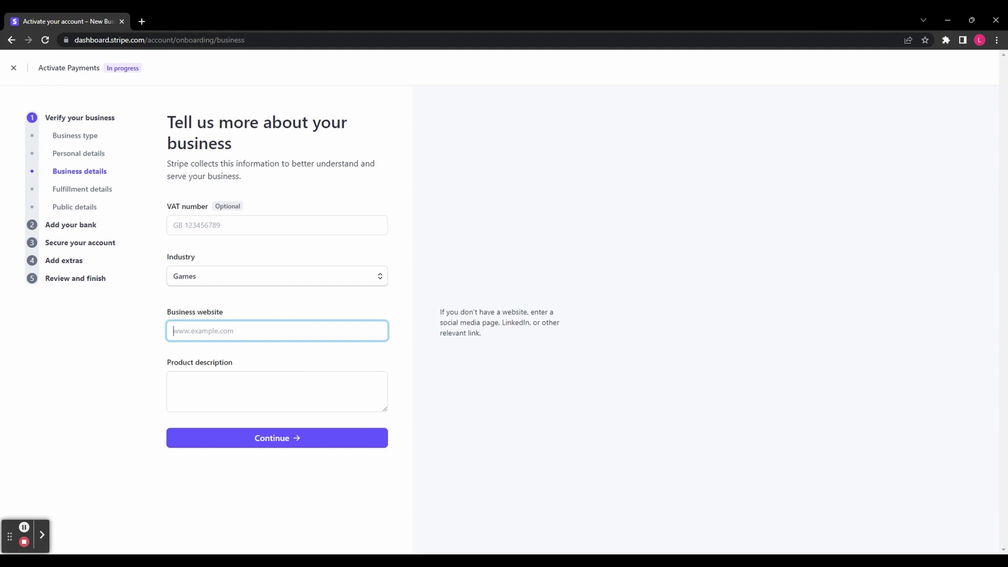
key(Tab)
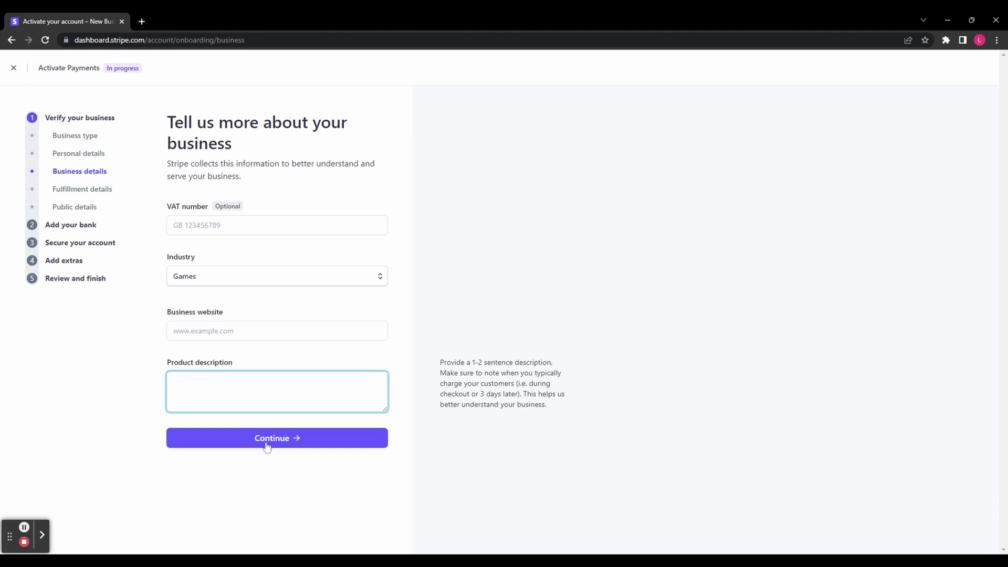
click(267, 441)
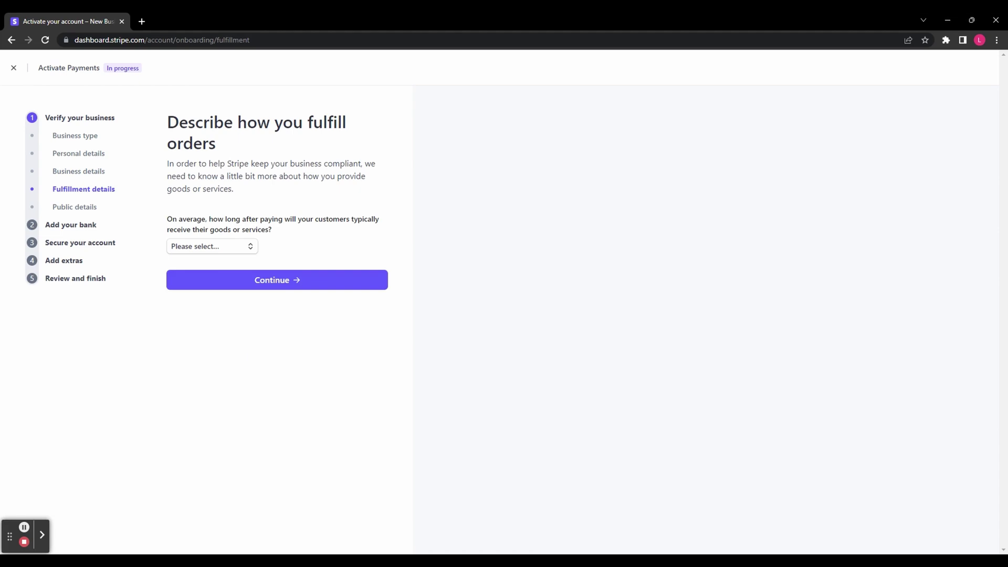
Set the fulfilment delivery time to Within one day and continue.
click(212, 247)
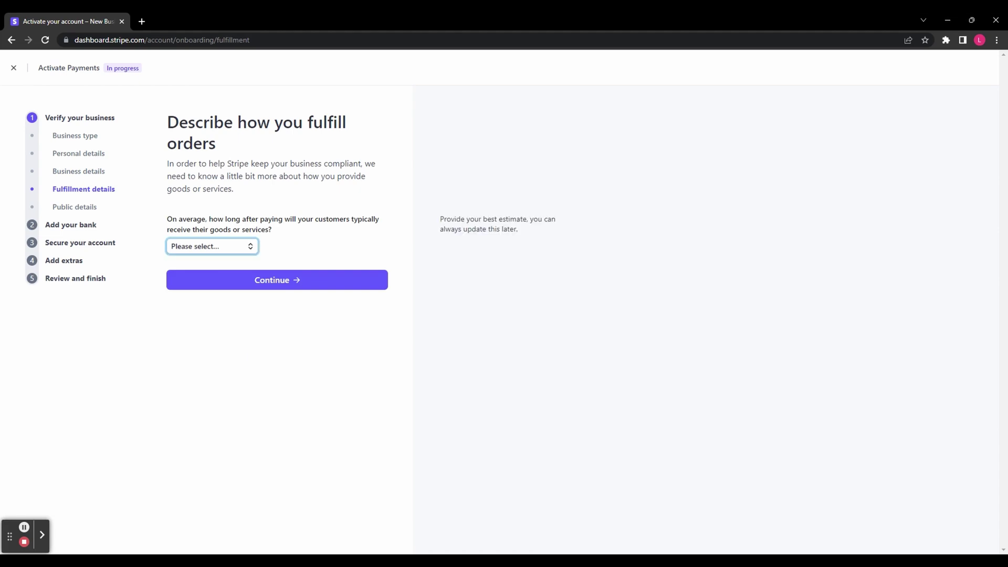
key(Down)
click(283, 281)
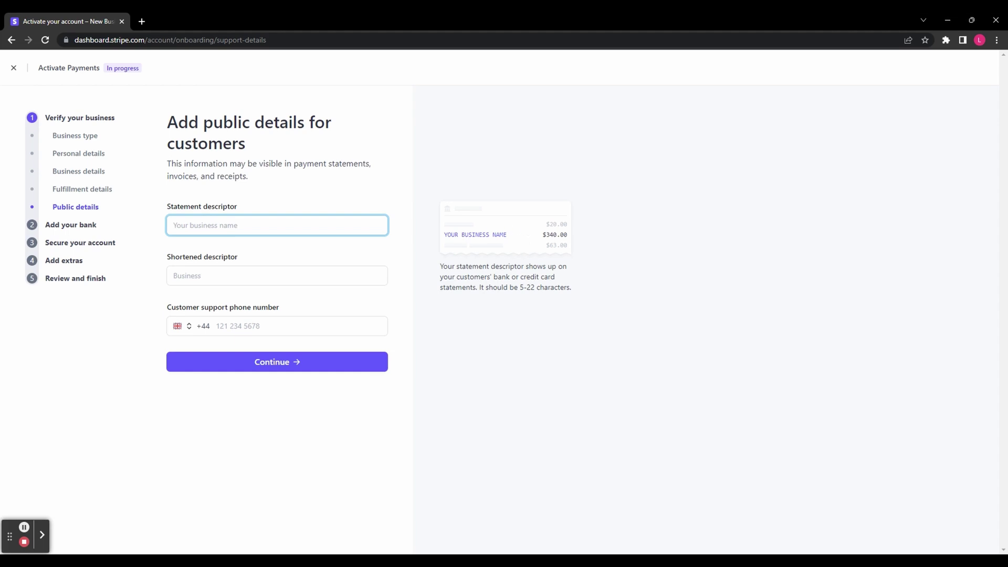
Enter the business name as statement descriptor and submit the public details.
text(Business Name)
click(259, 279)
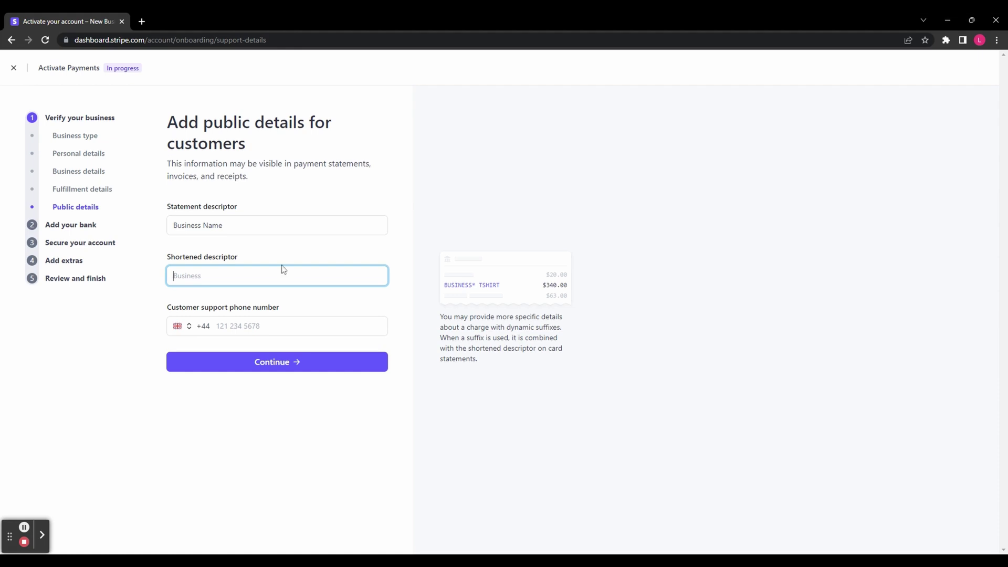
click(267, 334)
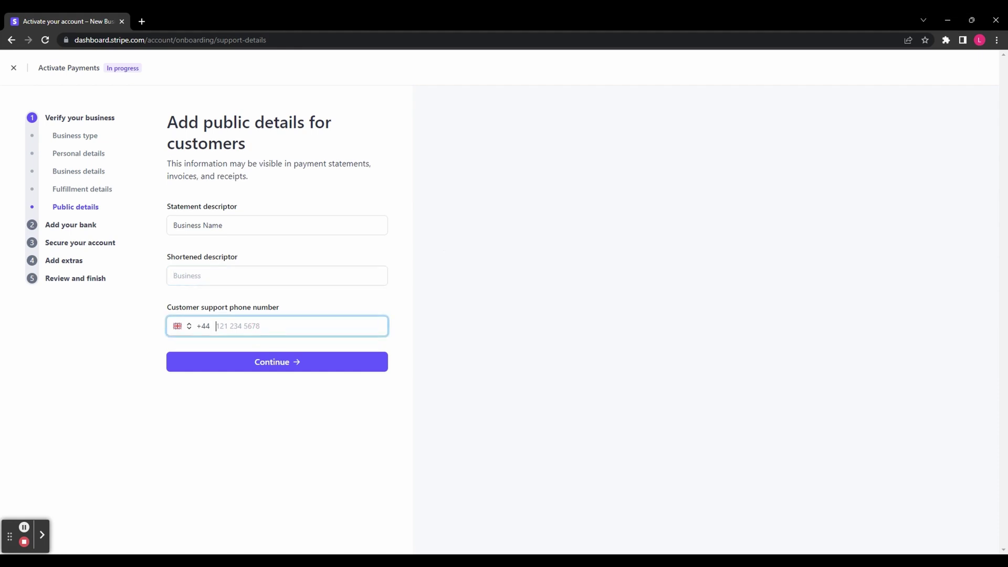
click(282, 362)
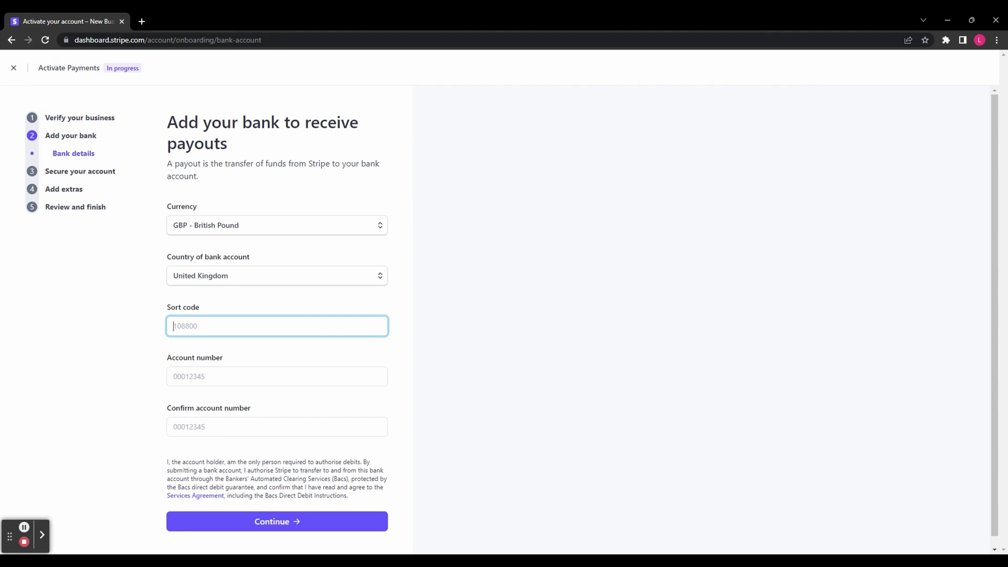
Confirm GBP payout currency and United Kingdom bank country, then submit the bank details.
click(243, 236)
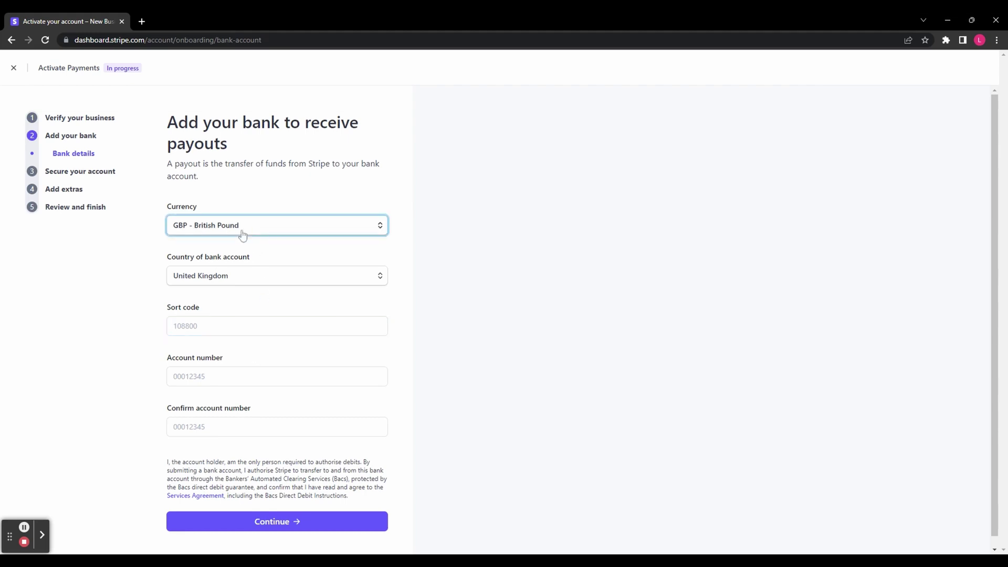
click(229, 282)
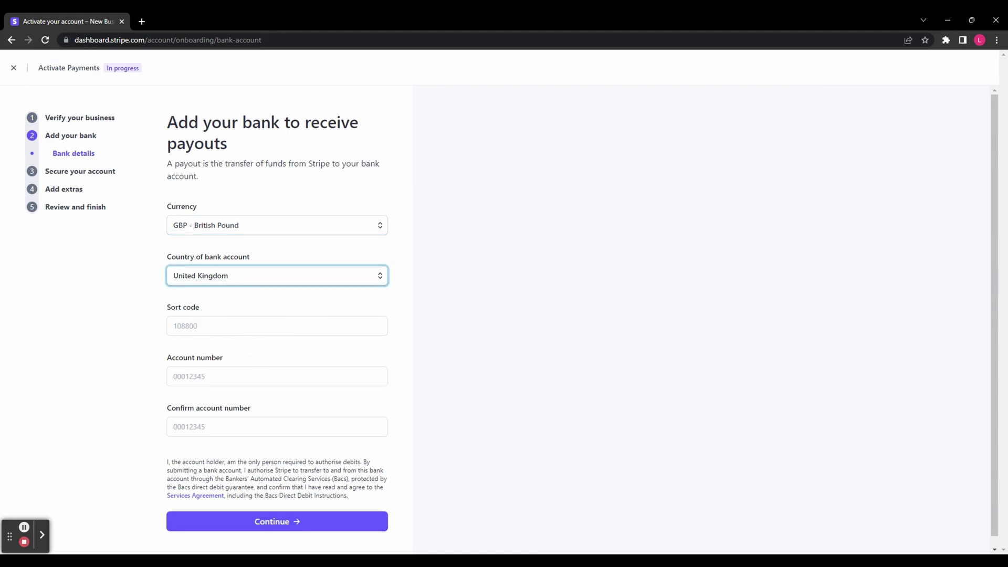
click(286, 531)
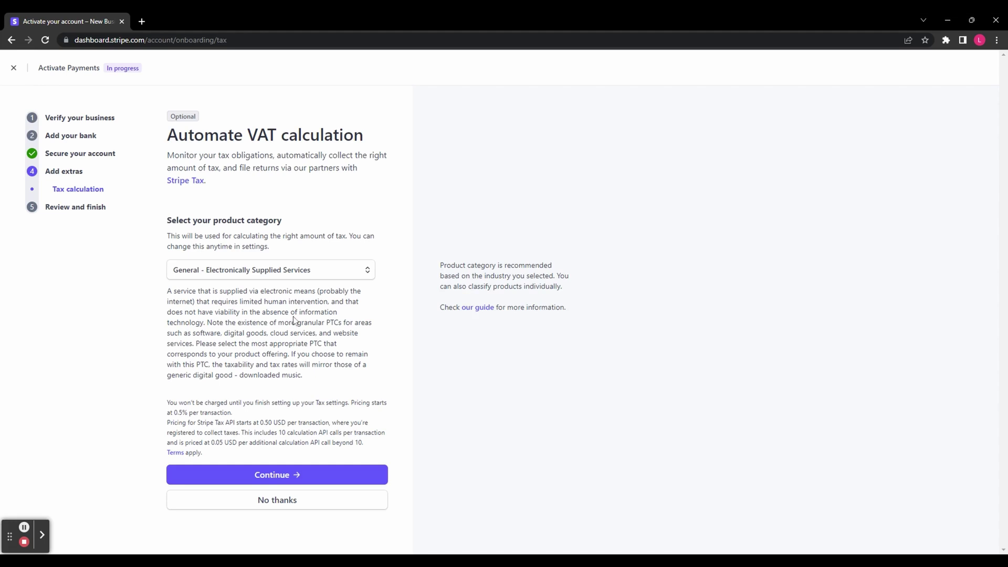
Choose Audiobook from the Digital products group as the product category.
click(270, 270)
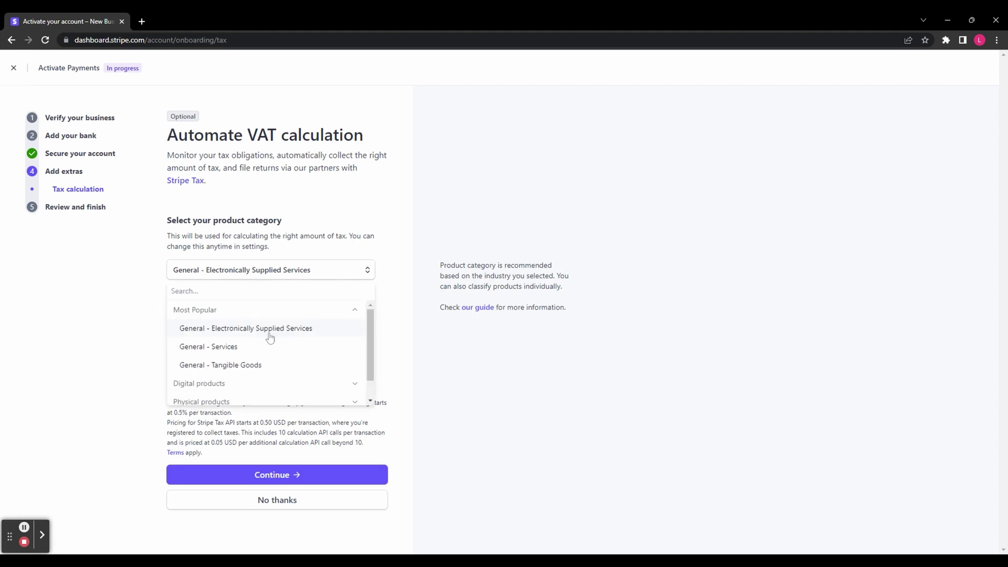
scroll(268, 346, down, 1)
click(268, 359)
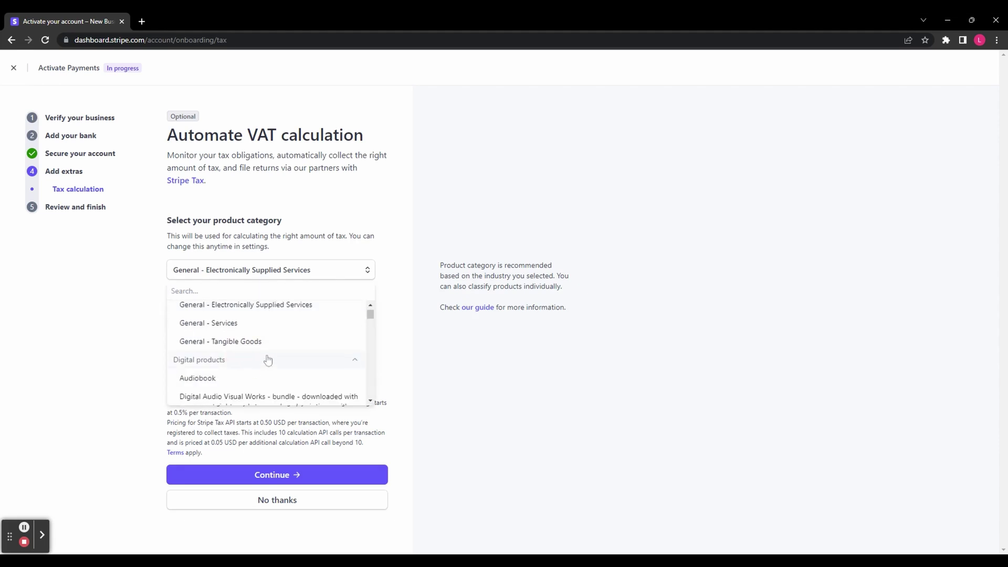
scroll(270, 360, down, 3)
scroll(271, 357, down, 3)
scroll(252, 352, up, 10)
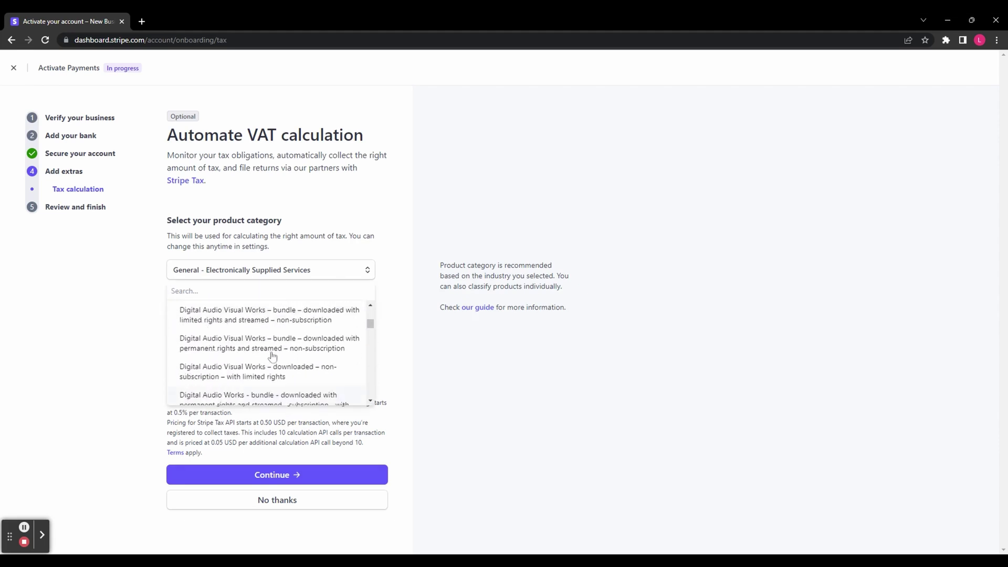
scroll(248, 350, down, 2)
click(236, 351)
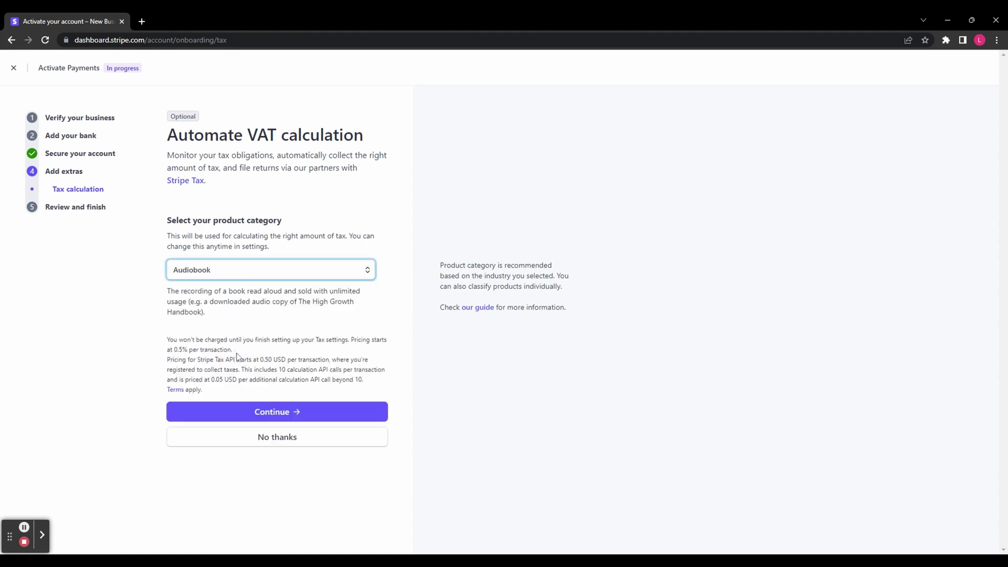
Reopen the product category list, browse Physical products and Services, and focus the search.
click(239, 274)
scroll(227, 373, down, 1)
click(229, 379)
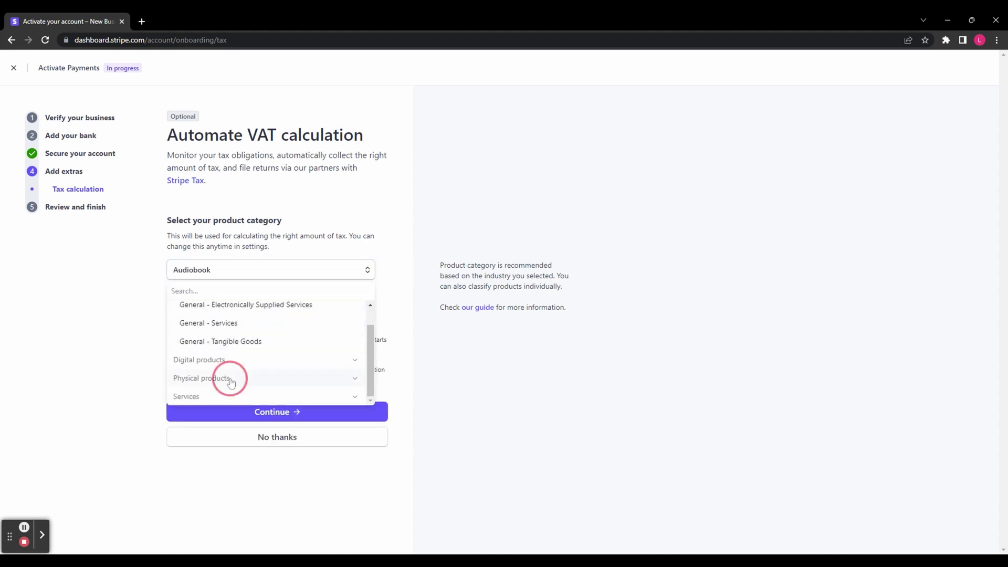
scroll(252, 383, down, 2)
scroll(226, 372, up, 2)
click(234, 380)
click(229, 396)
scroll(245, 378, down, 2)
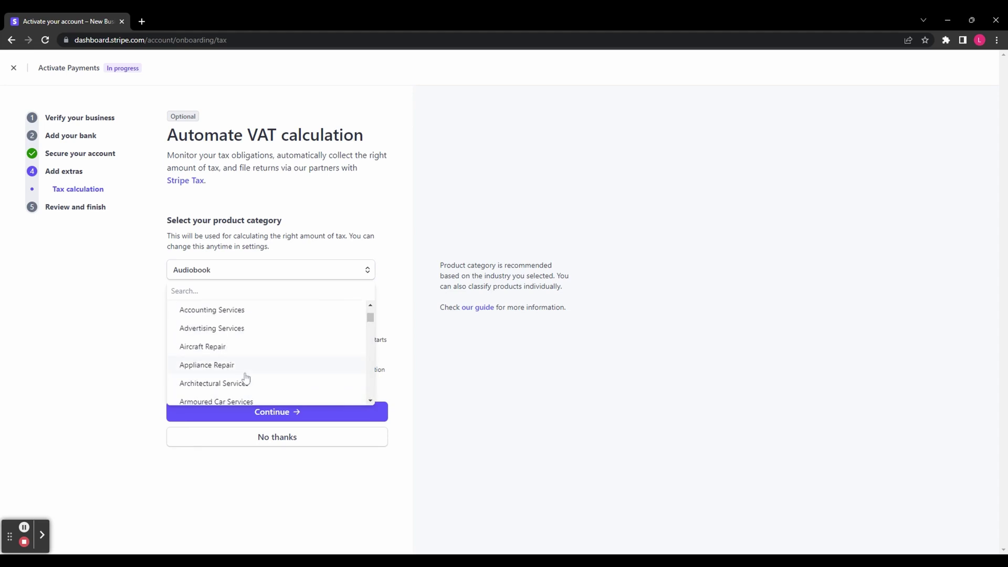
scroll(242, 378, up, 2)
scroll(226, 386, down, 2)
click(220, 344)
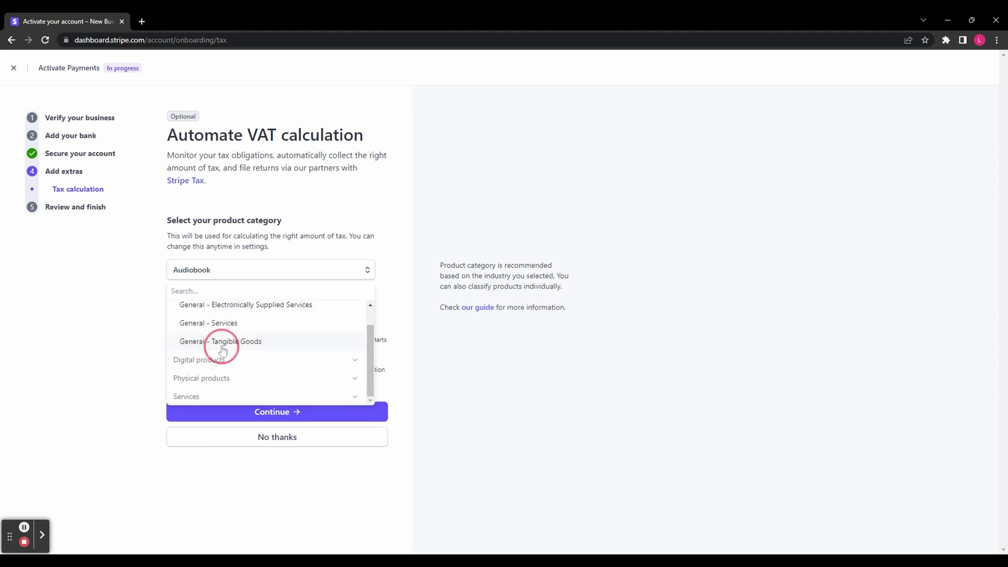
scroll(204, 326, up, 1)
click(187, 291)
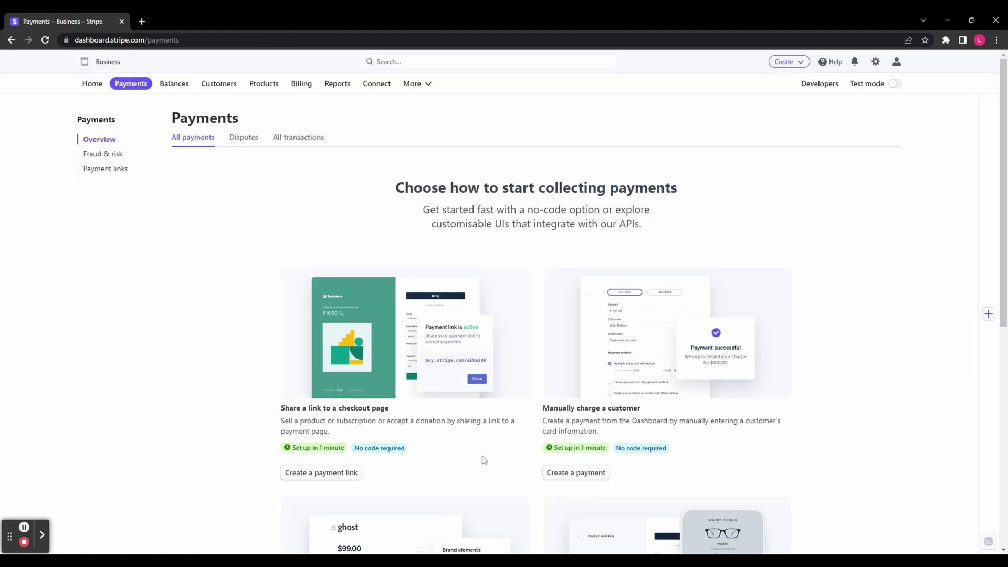
Scroll through the six payment-collection options on the Payments page.
scroll(443, 357, down, 2)
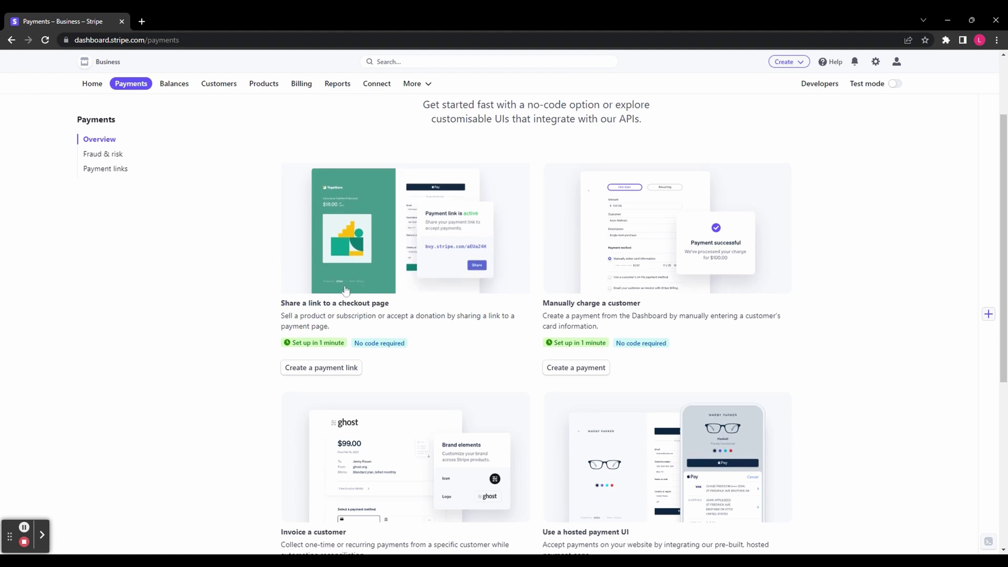
scroll(727, 365, down, 5)
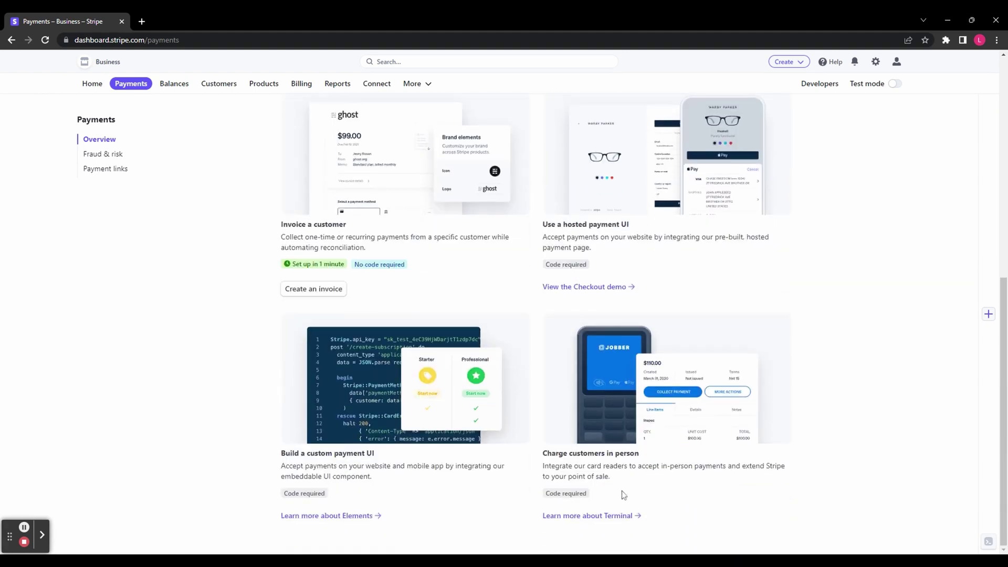
scroll(837, 349, up, 6)
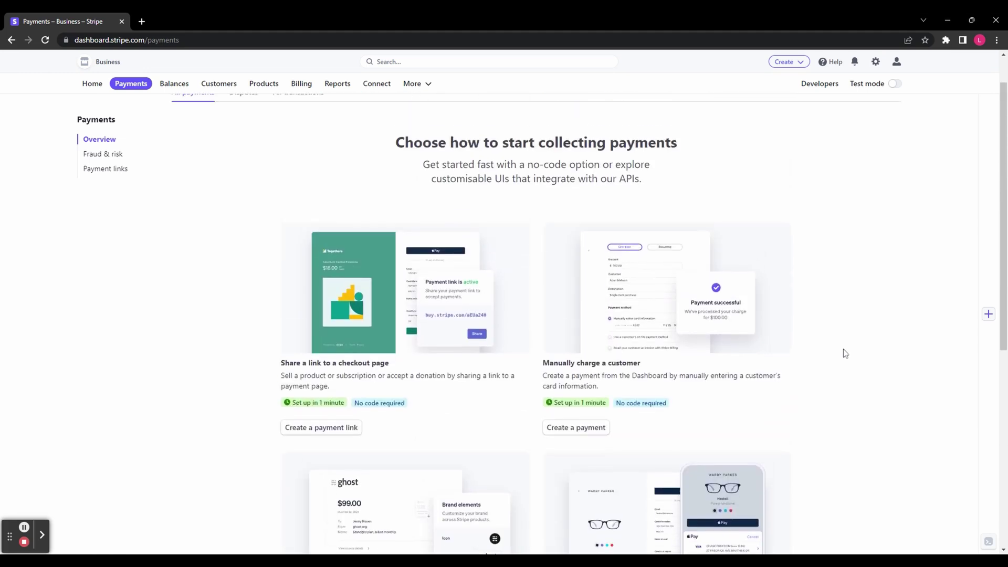
scroll(845, 352, up, 1)
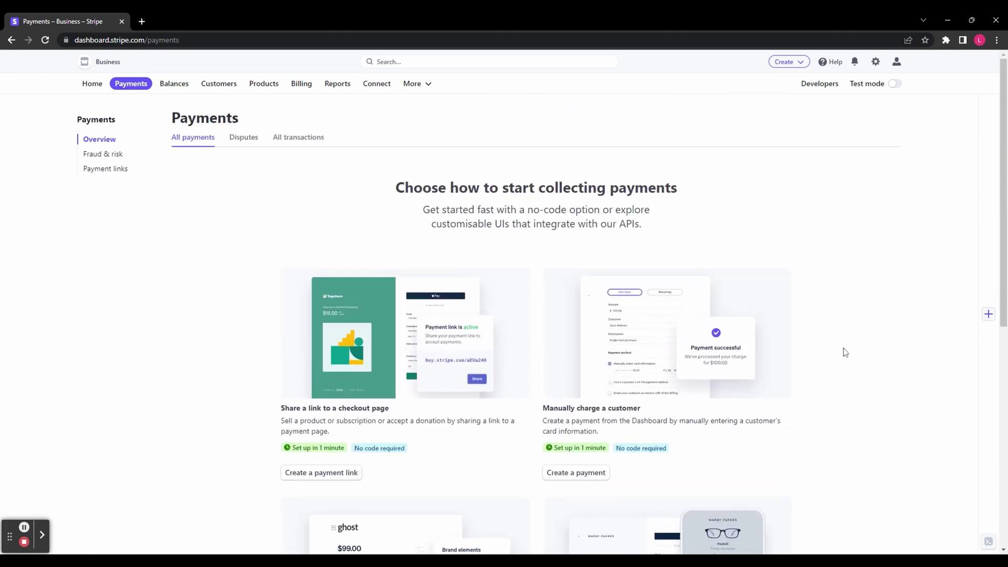
Start a 'Products or subscriptions' payment link and choose + Add new product.
click(336, 473)
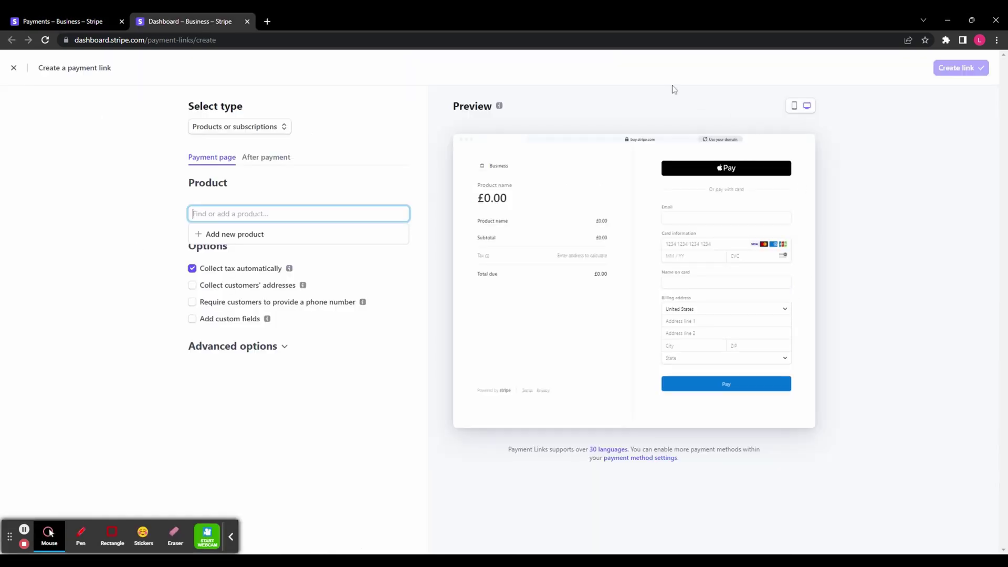
mouse_move(653, 140)
click(251, 127)
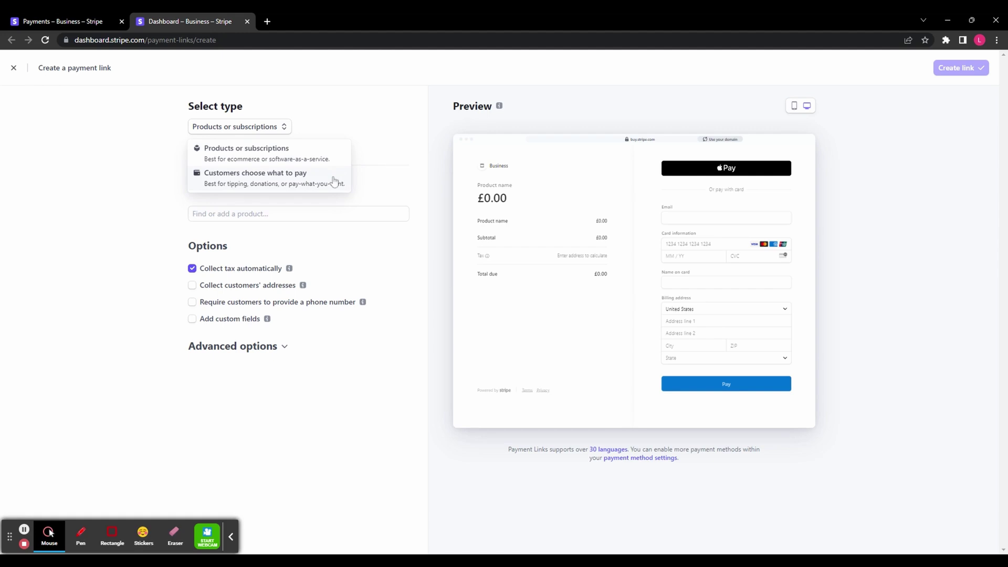
key(Escape)
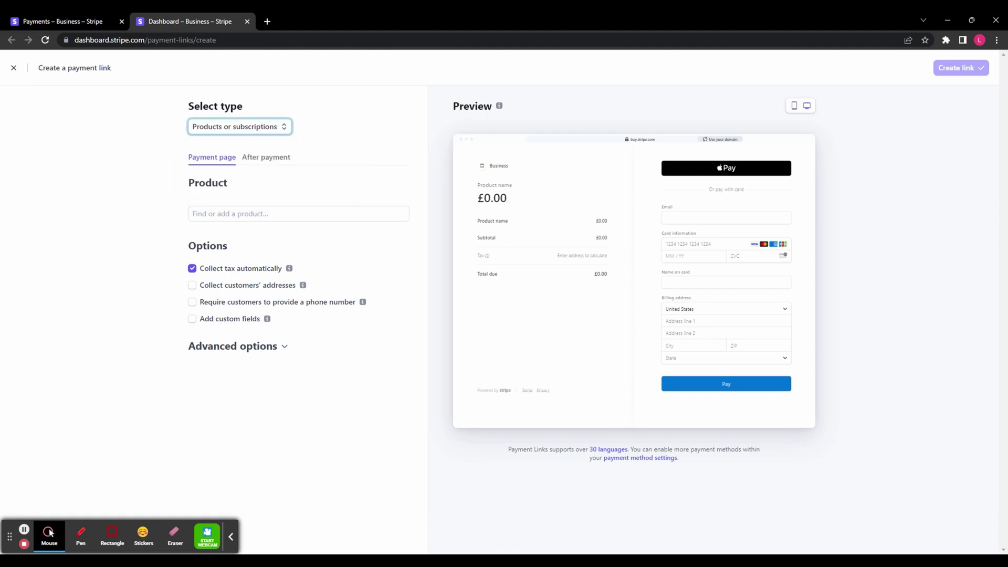
click(212, 214)
click(209, 237)
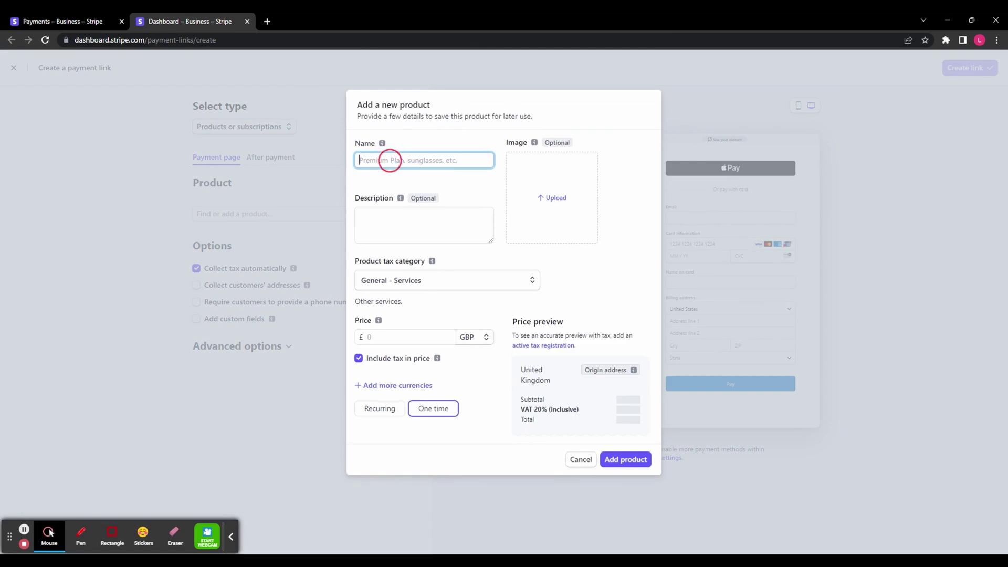
Name the product 'New Product', describe it as 'This is a product', and give it the Audiobook tax category.
text(New Pr)
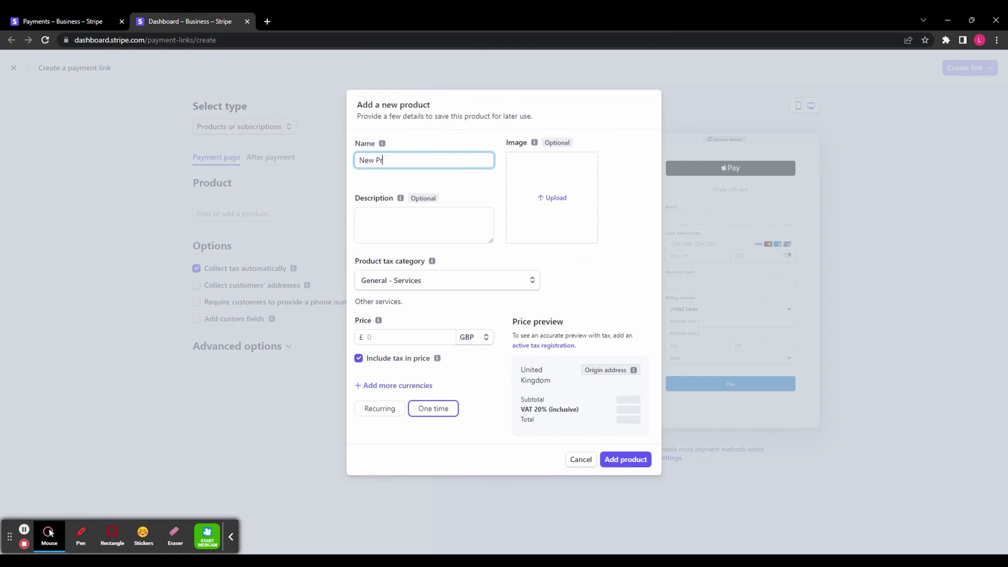
text(oduct)
key(Tab)
text(This is a product)
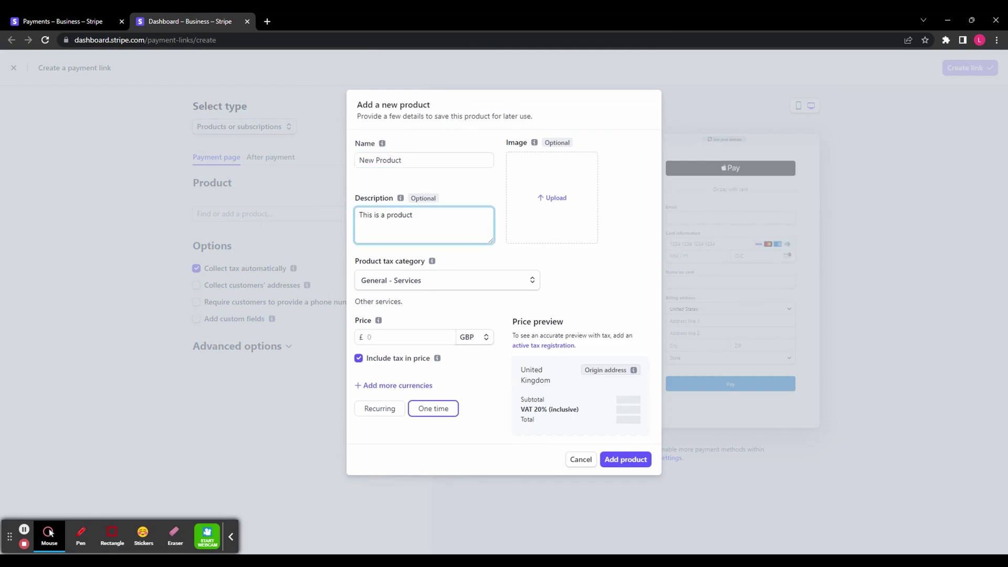
click(433, 284)
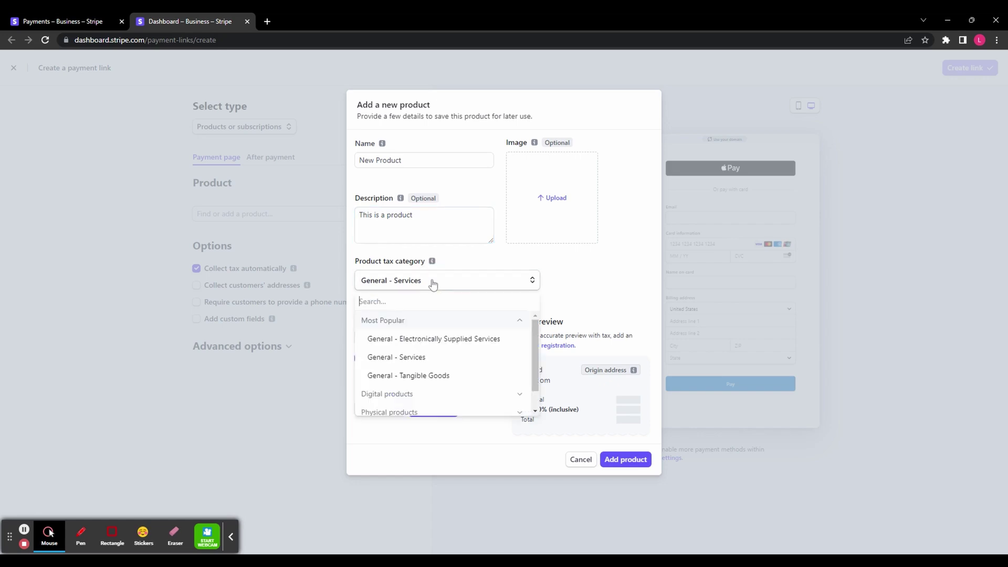
click(414, 394)
click(418, 387)
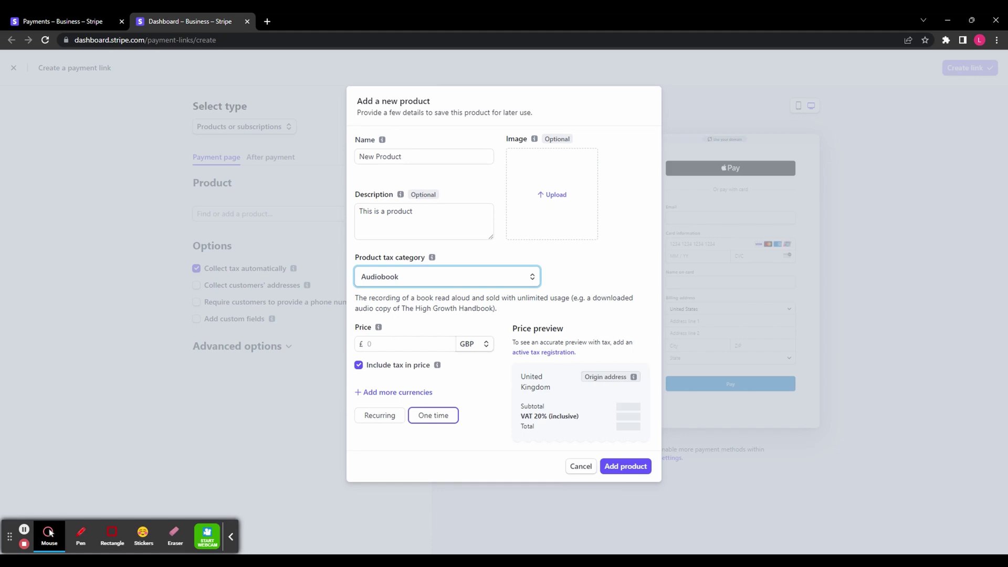
Price it at 1.00 GBP, one-time with tax included, and add it to the payment link.
click(386, 344)
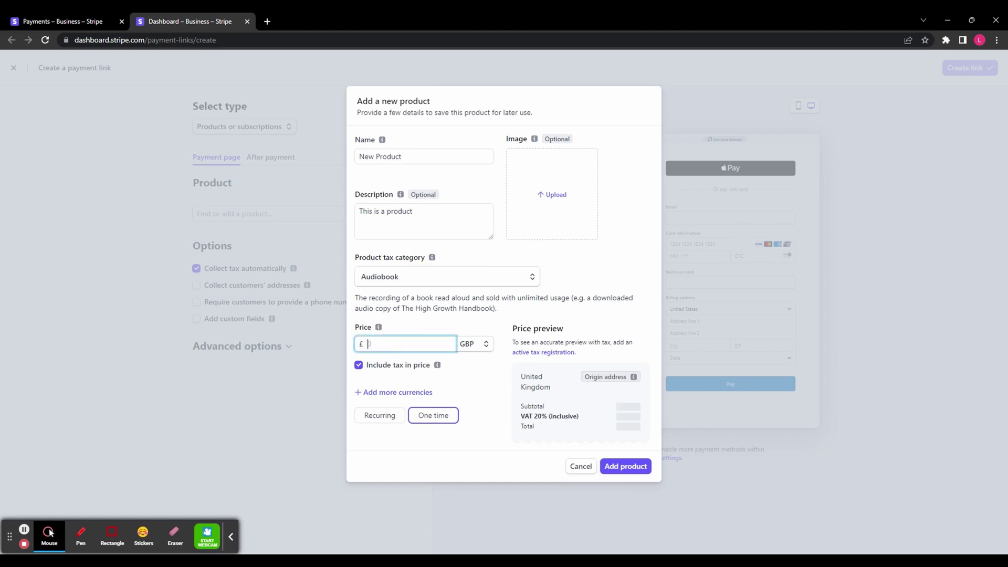
text(1.00)
click(474, 343)
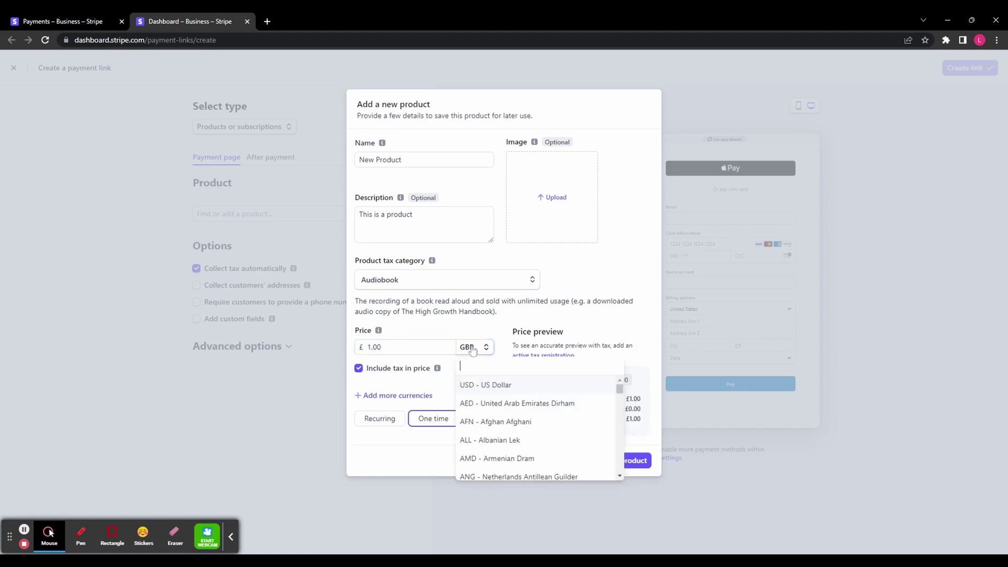
click(358, 368)
click(359, 368)
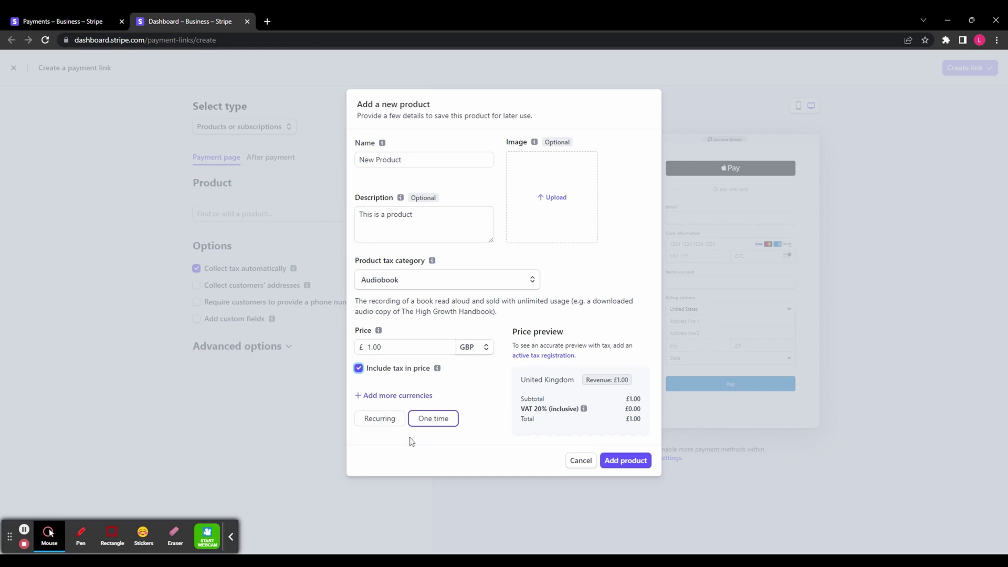
click(387, 420)
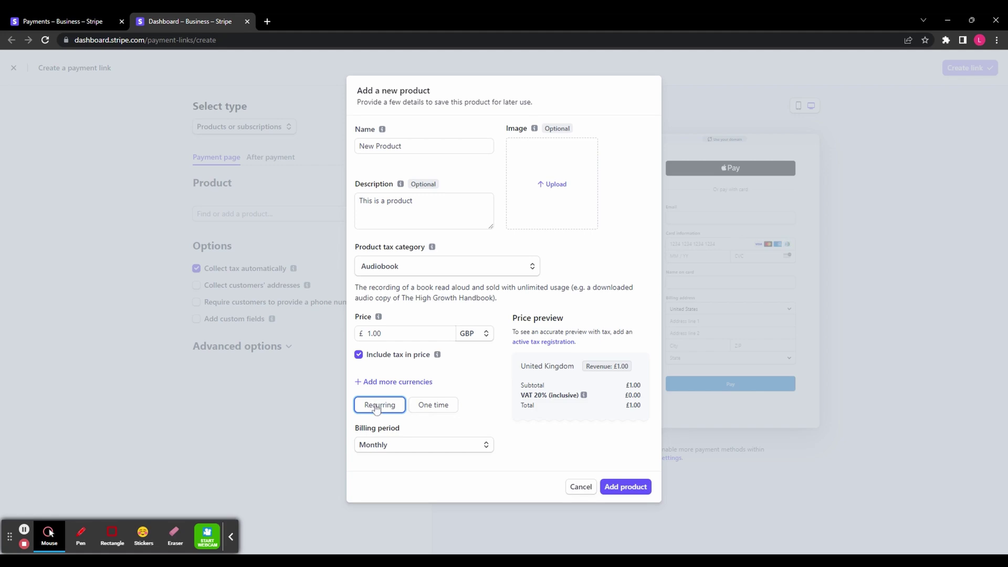
click(395, 447)
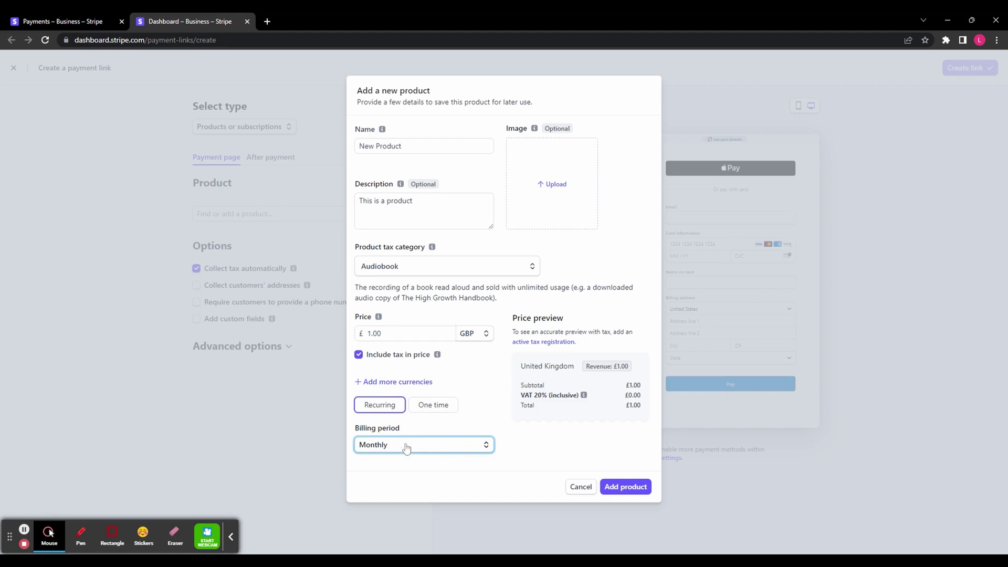
click(449, 411)
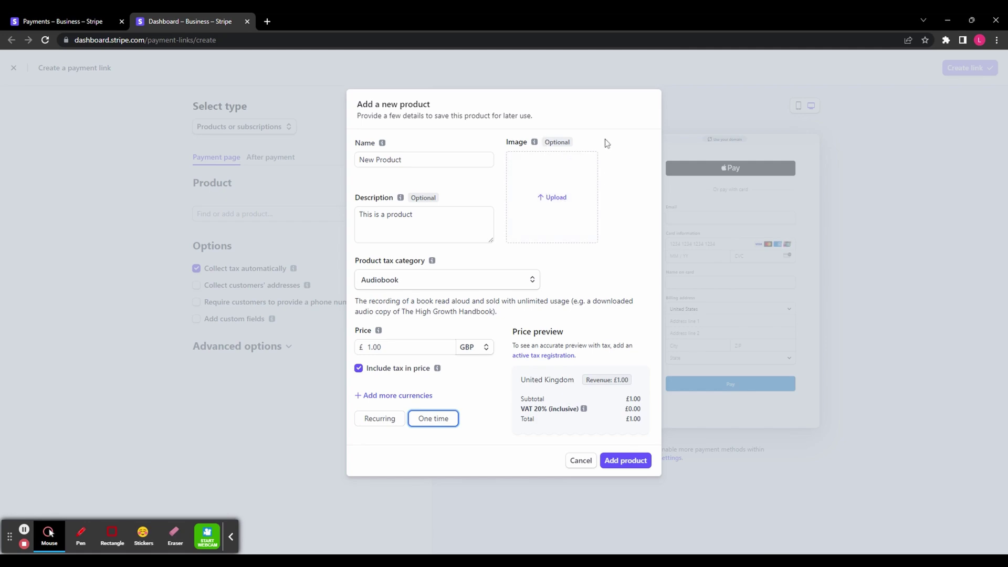
click(622, 461)
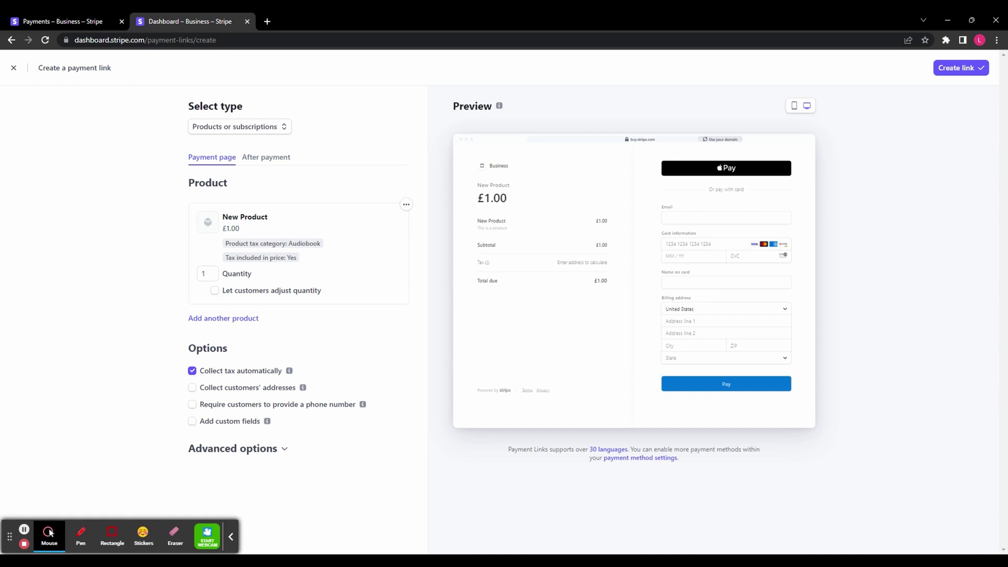
Leave custom fields off and set the advanced call-to-action option to Donate.
click(231, 537)
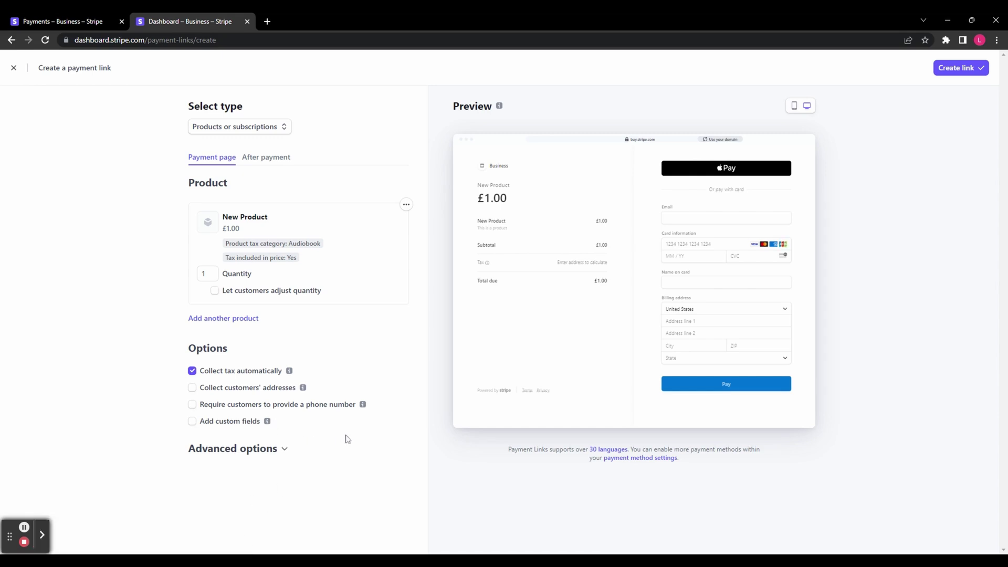
click(242, 424)
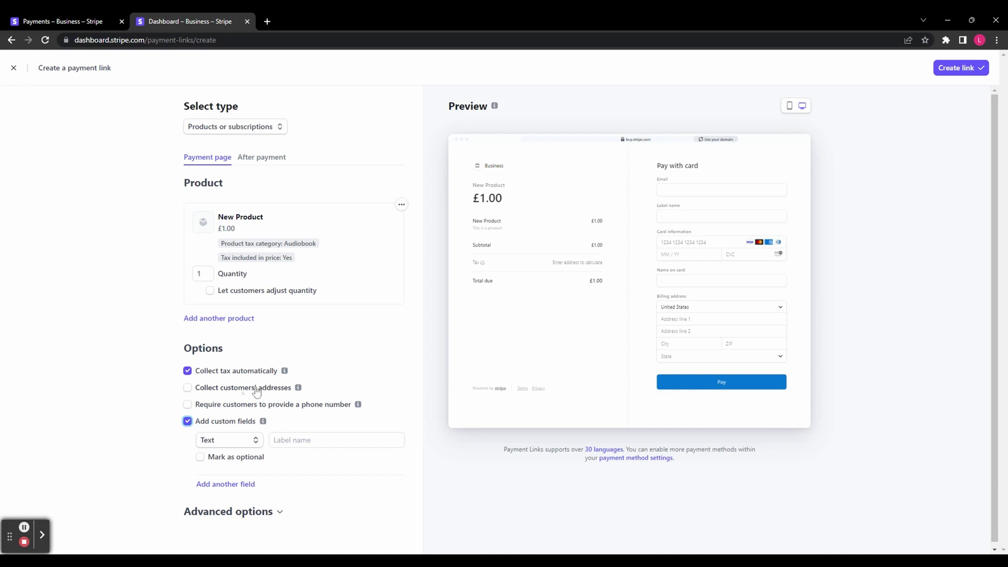
click(190, 422)
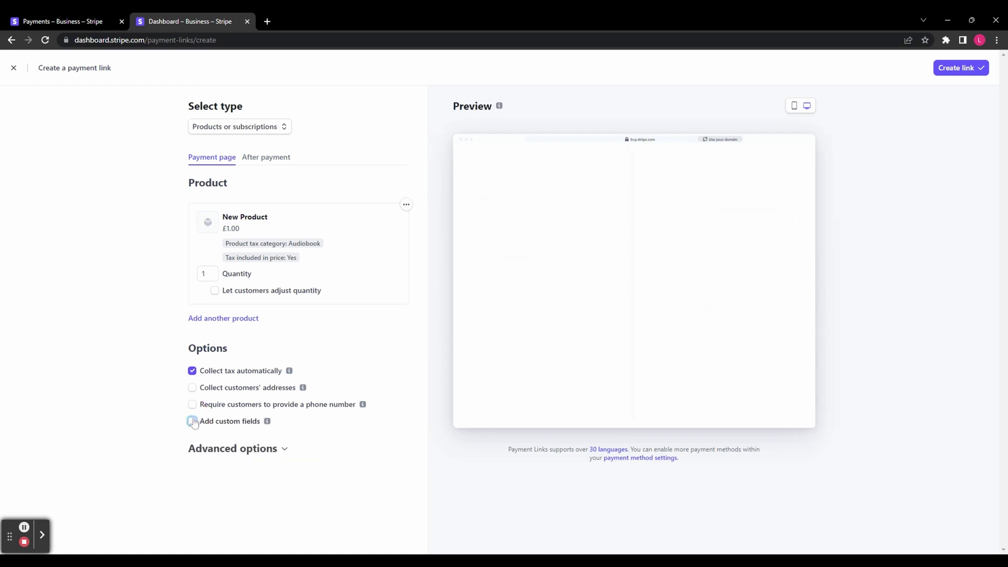
click(218, 450)
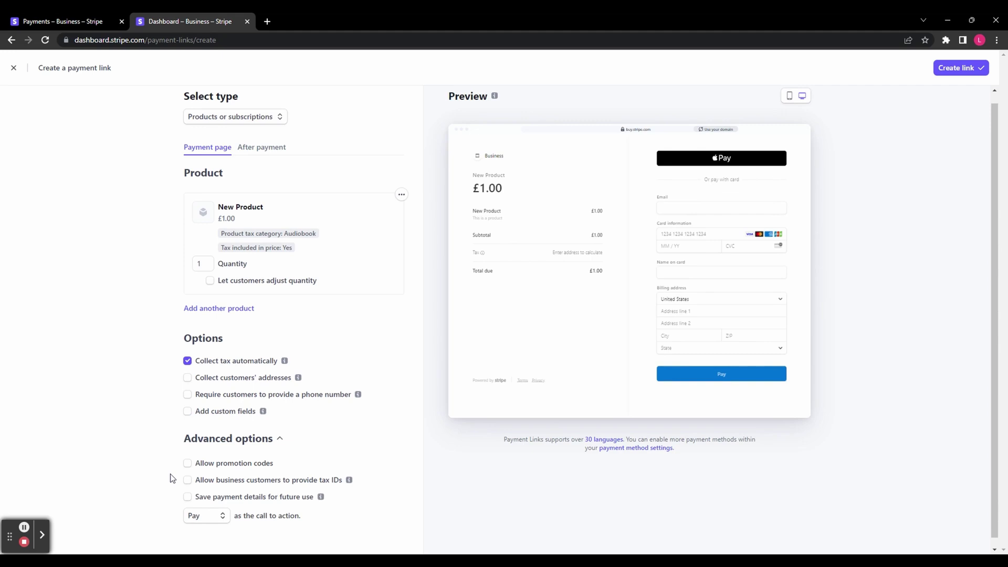
key(Tab)
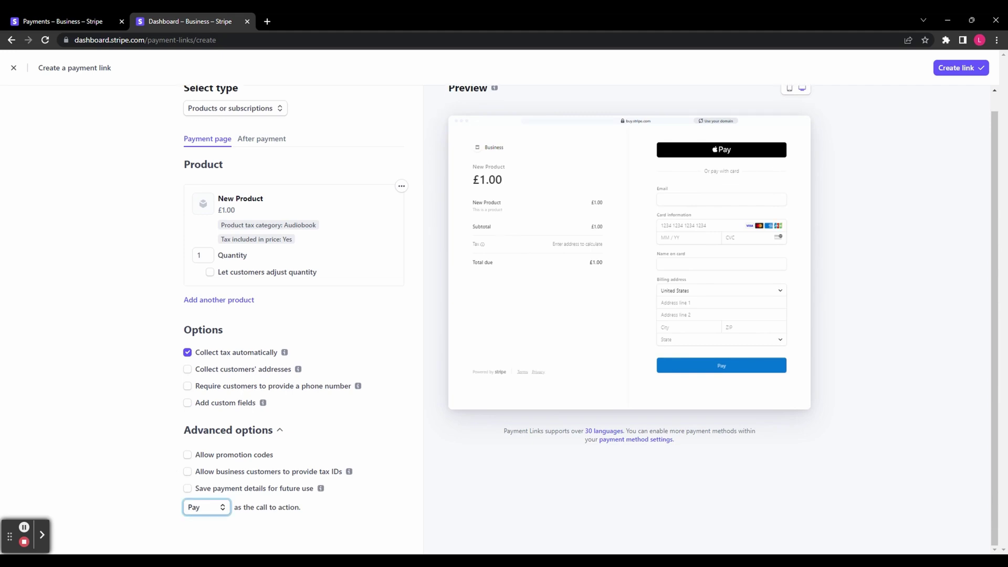
key(Down)
key(Down)
click(148, 416)
scroll(148, 417, up, 1)
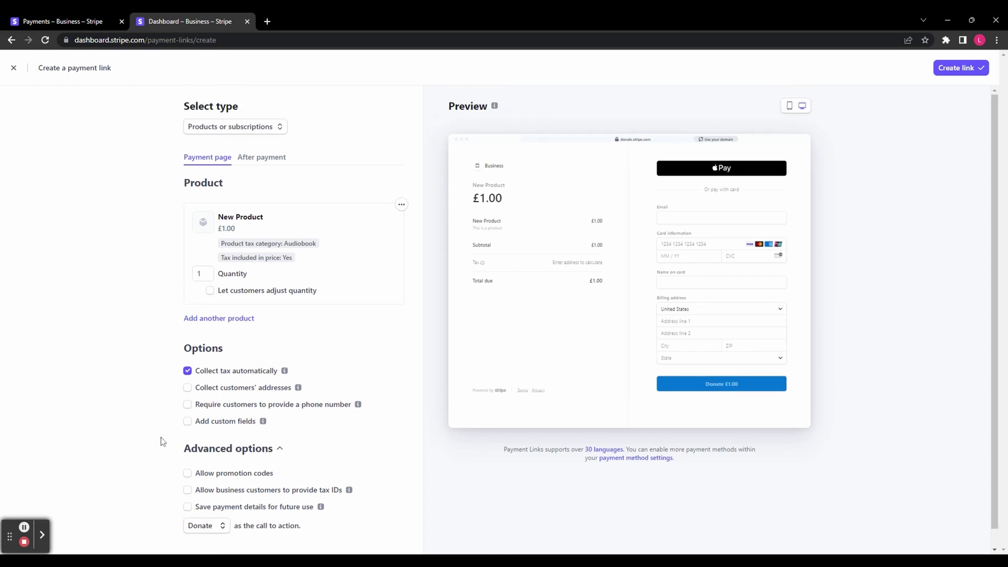
Keep 'Show confirmation page' as the after-payment behaviour and preview it in mobile view.
click(262, 162)
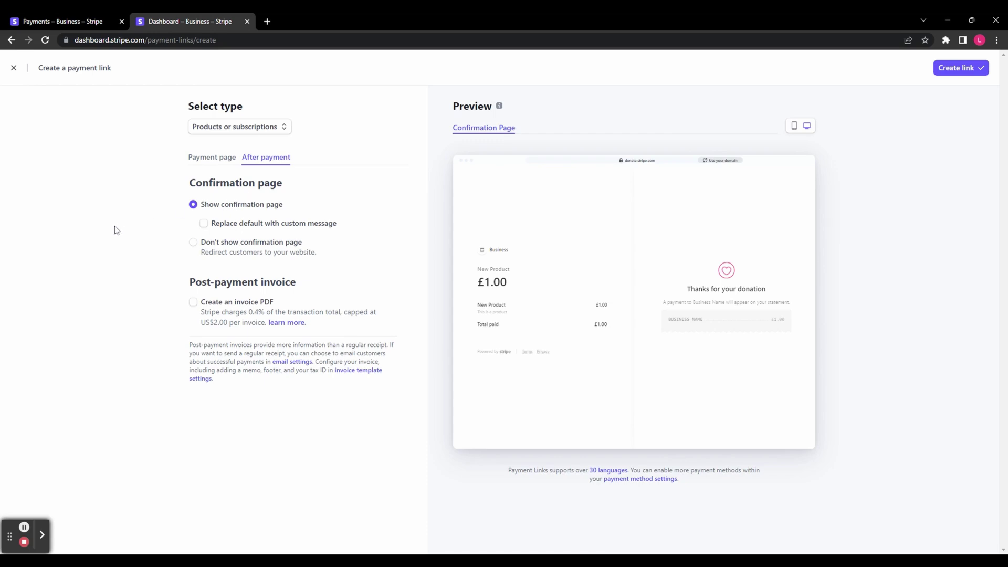
click(270, 244)
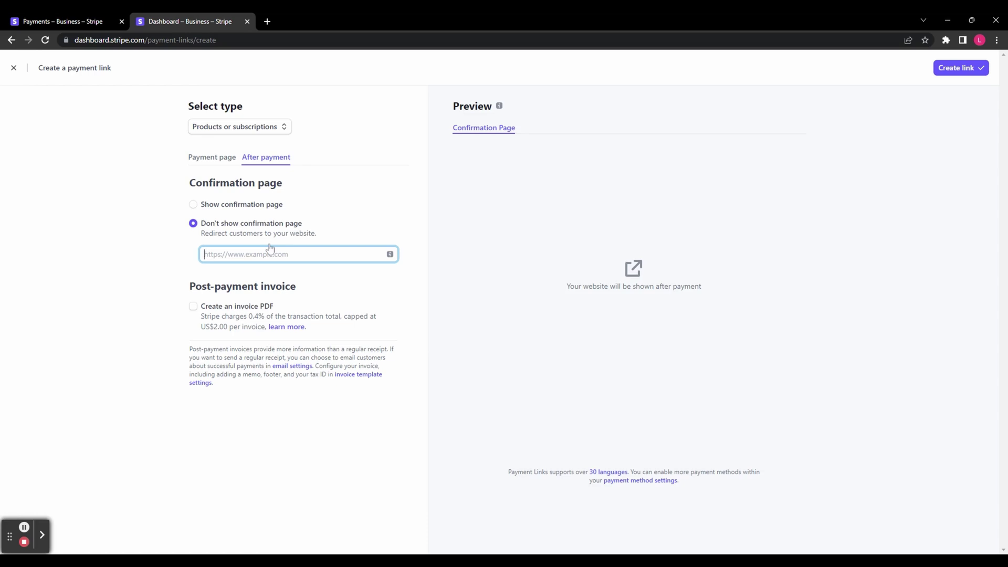
click(248, 203)
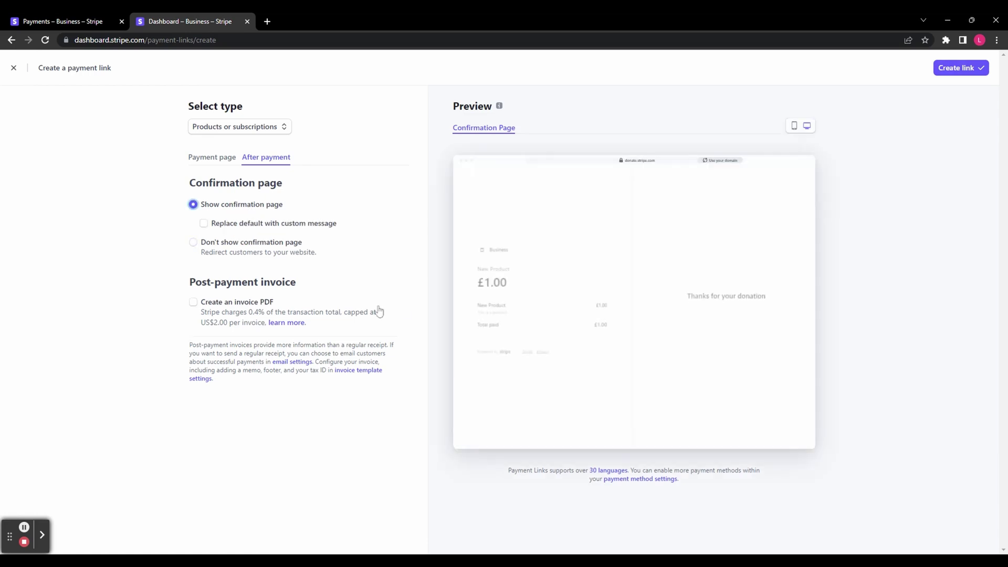
click(269, 248)
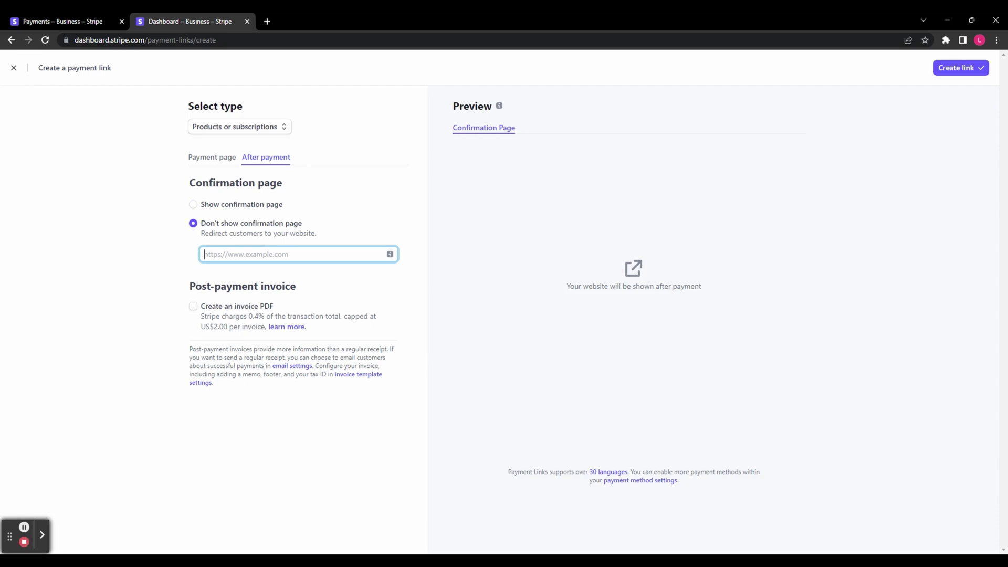
click(242, 204)
click(797, 127)
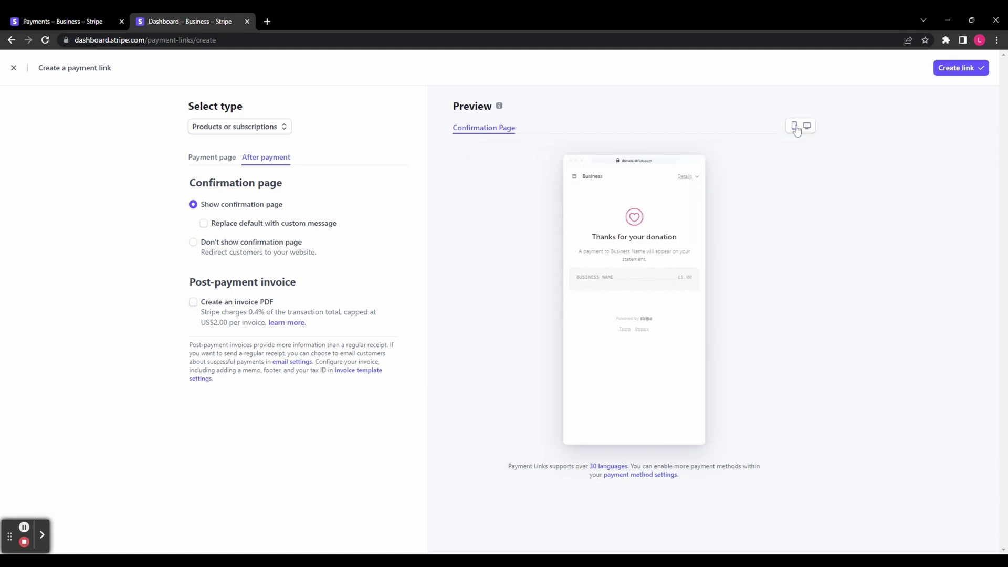
Return to the Payment page settings and create the payment link.
click(216, 161)
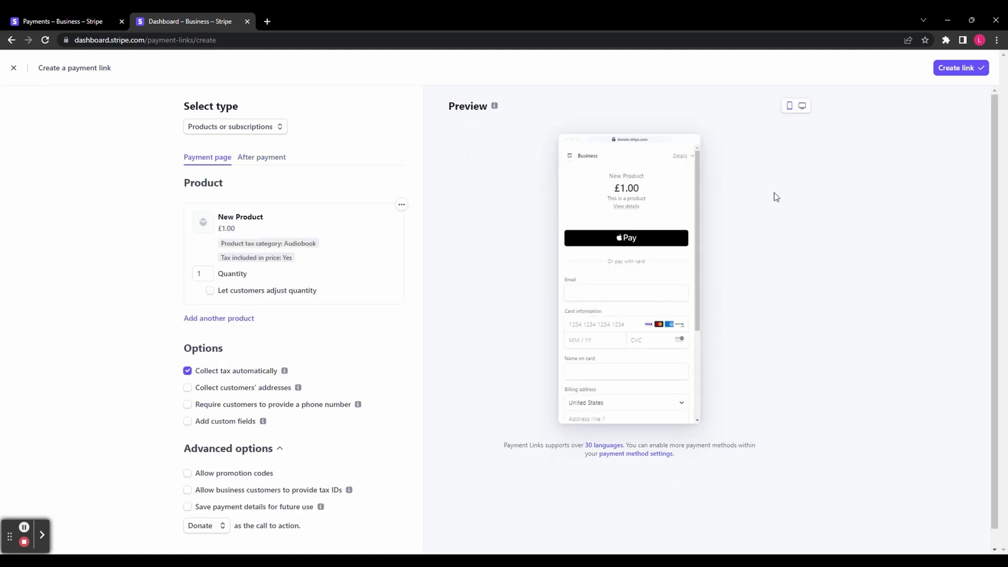
scroll(645, 252, down, 3)
scroll(645, 252, up, 2)
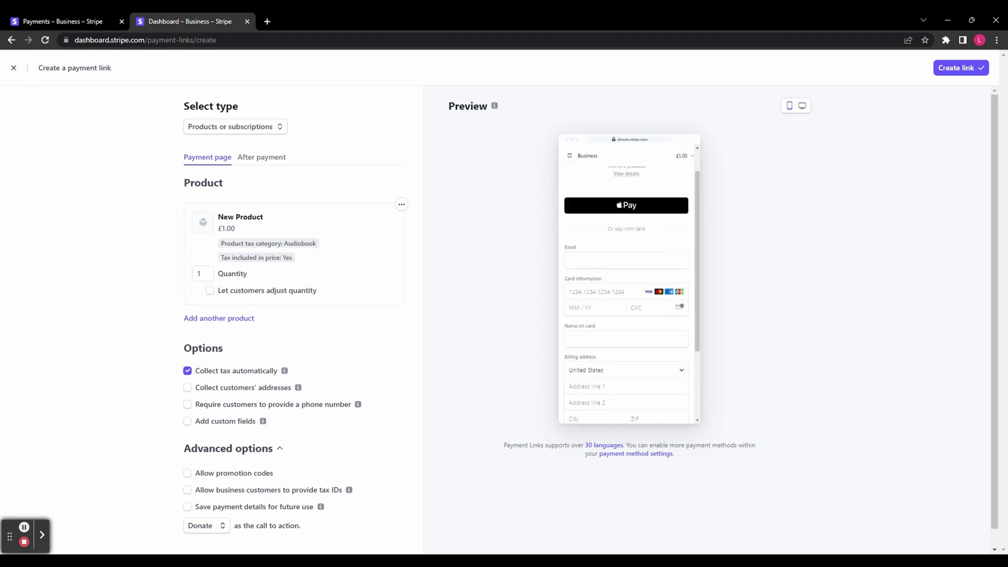
scroll(648, 252, up, 1)
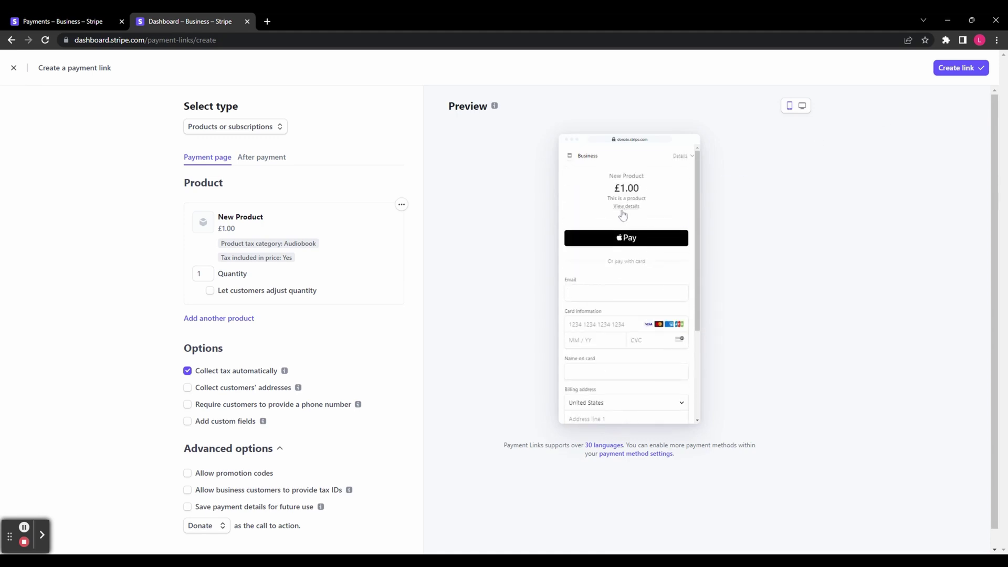
click(963, 69)
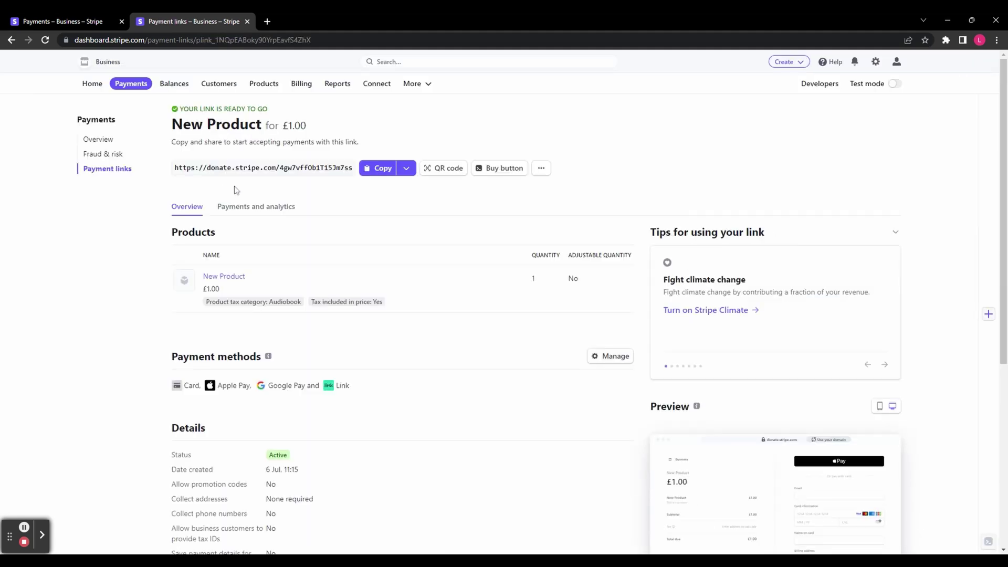
Copy the new payment link and test its Donate £1.00 checkout in a new browser tab.
click(371, 168)
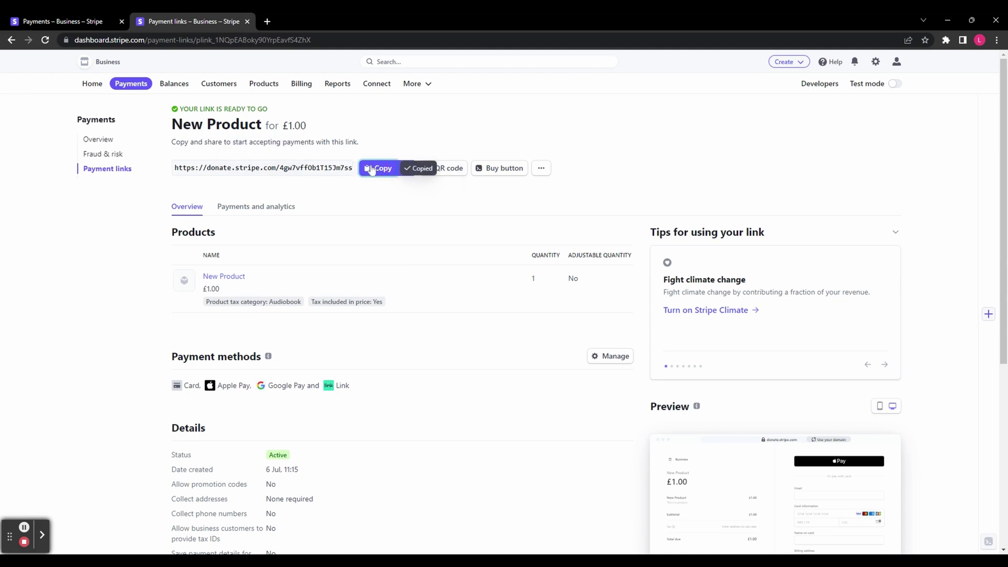
click(267, 21)
key(ctrl+v)
key(Return)
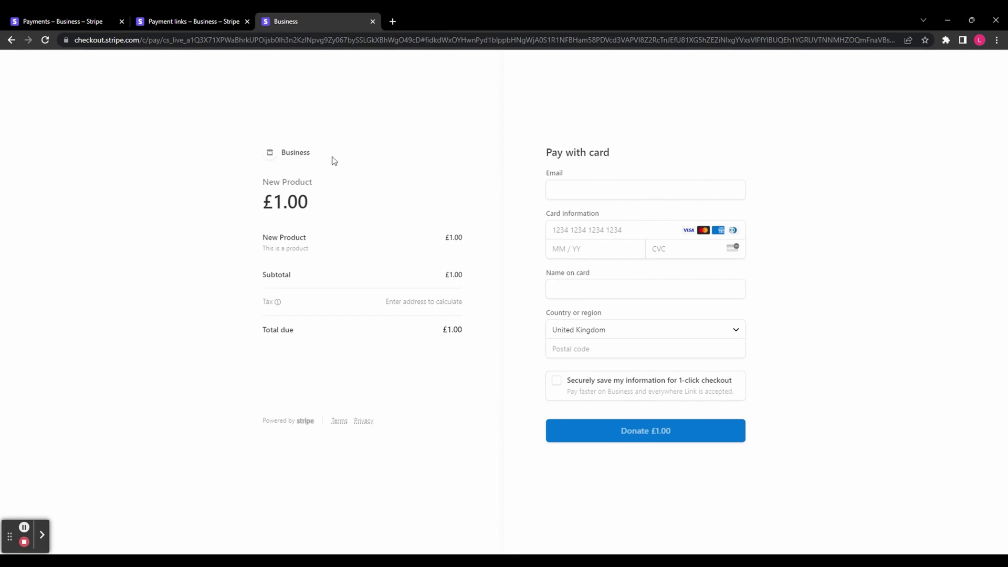
key(ctrl+w)
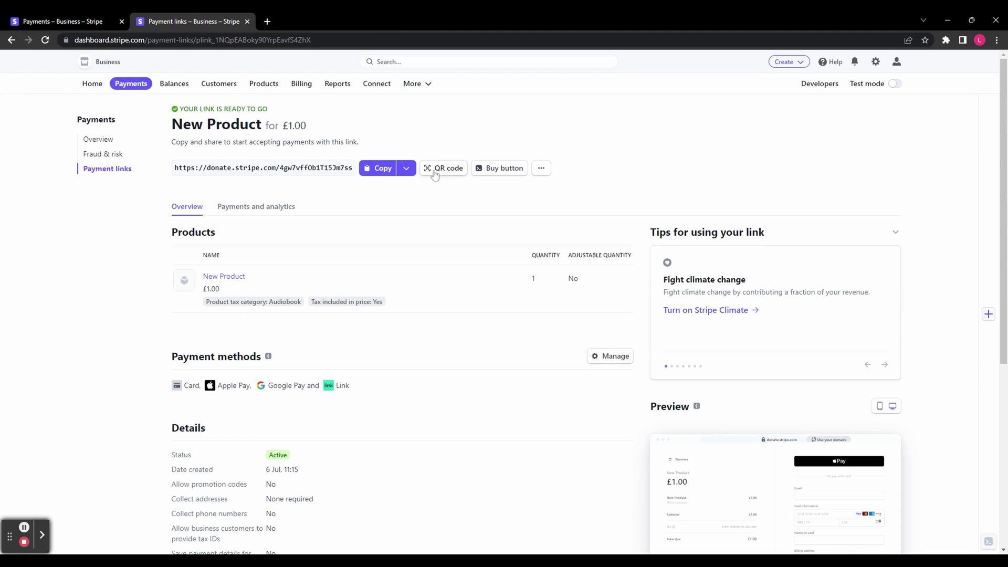
View the link's QR code, then bring up the Buy button embed panel.
click(435, 171)
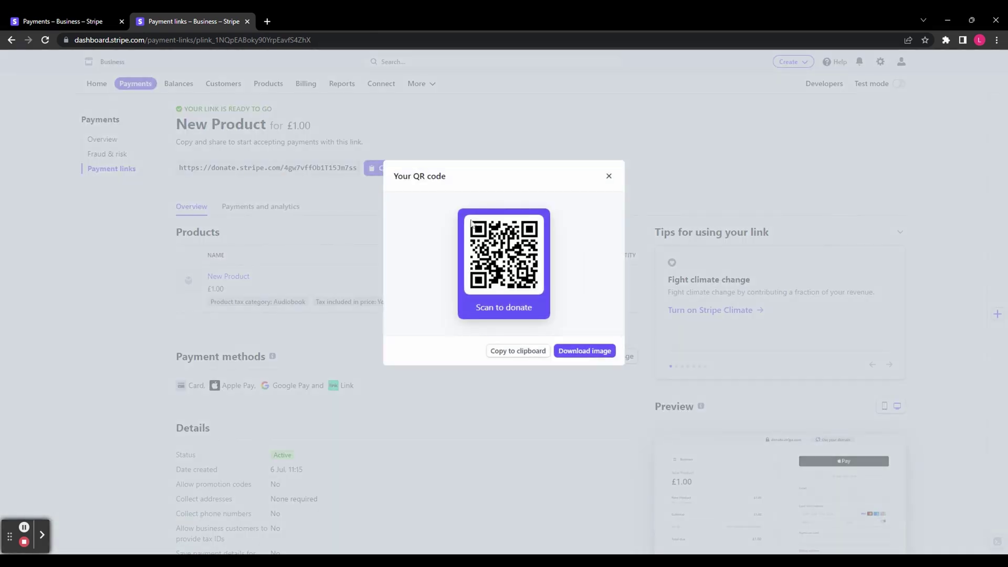
key(Escape)
click(506, 169)
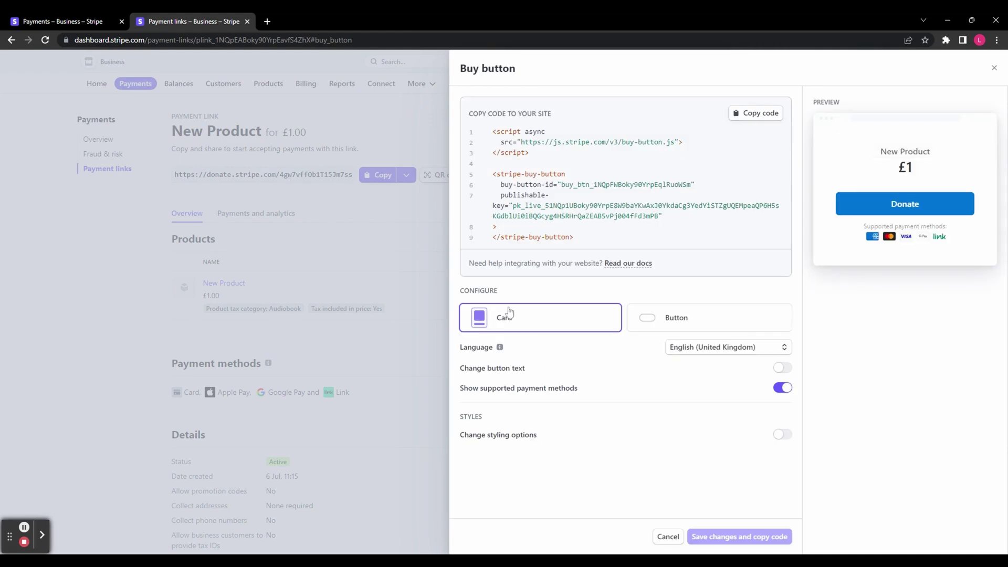
Keep the card-style buy button with payment methods shown, enable custom styling, save, and copy the code.
click(701, 322)
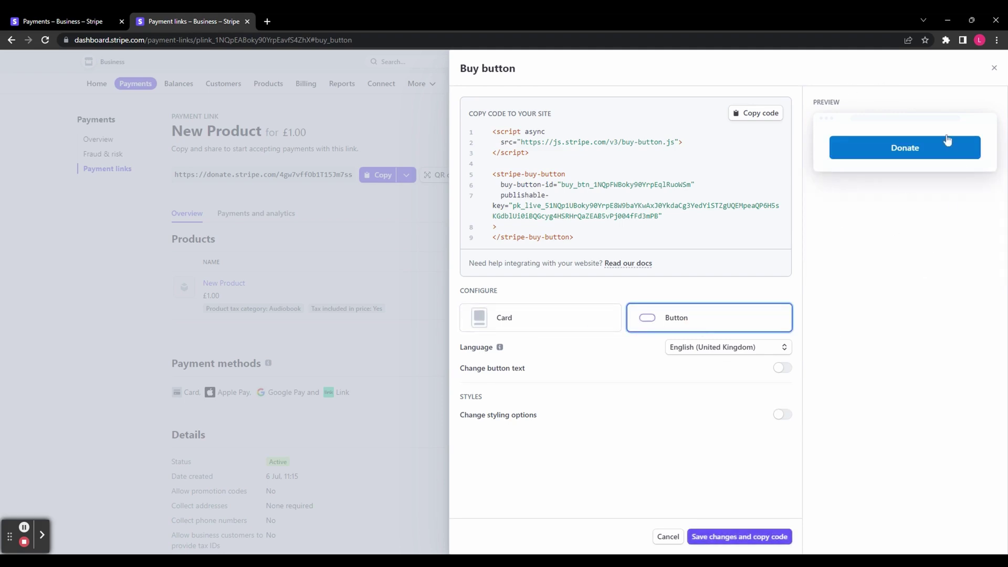
click(565, 322)
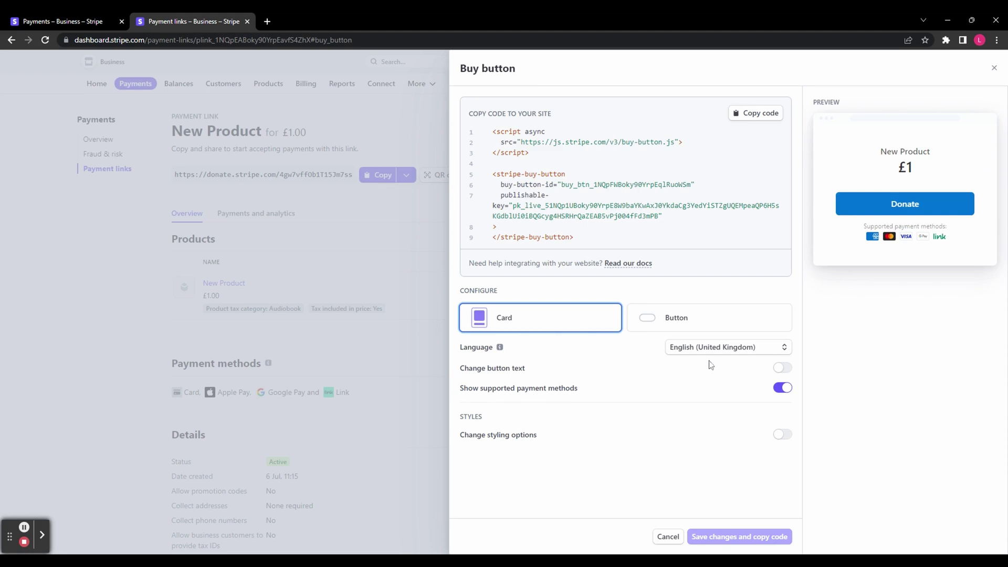
click(783, 369)
click(783, 369)
click(783, 388)
click(784, 389)
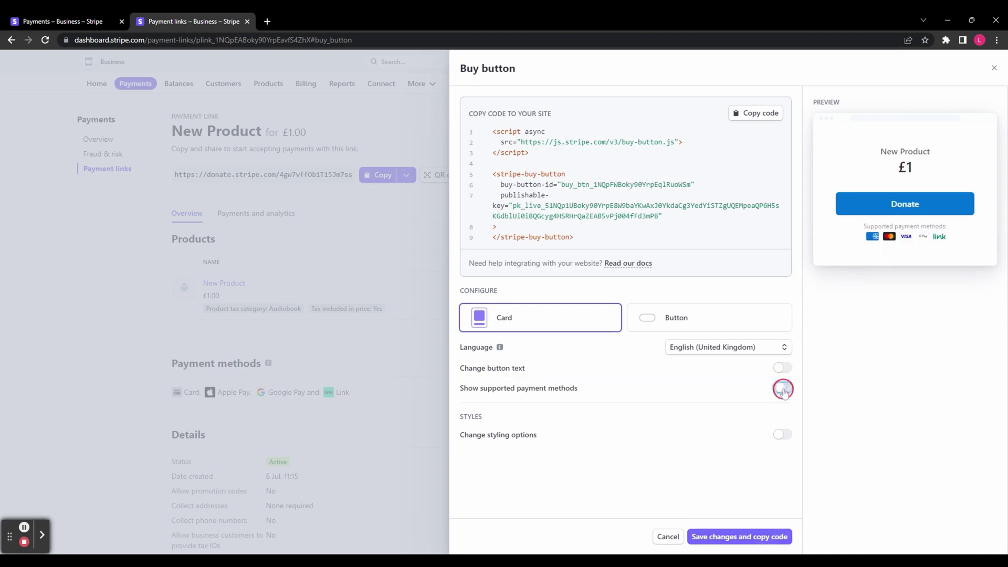
click(782, 434)
scroll(757, 433, down, 2)
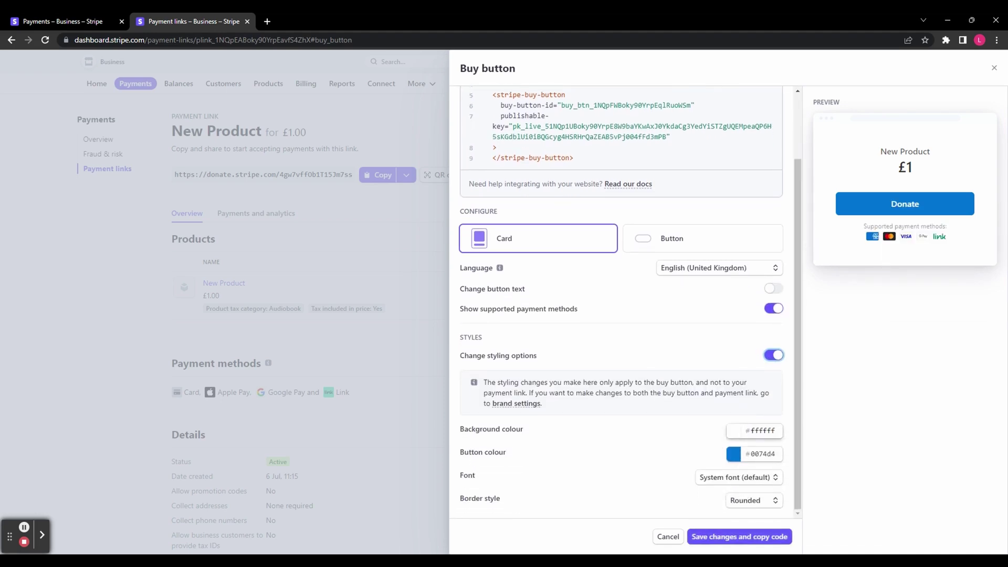
click(733, 431)
click(734, 537)
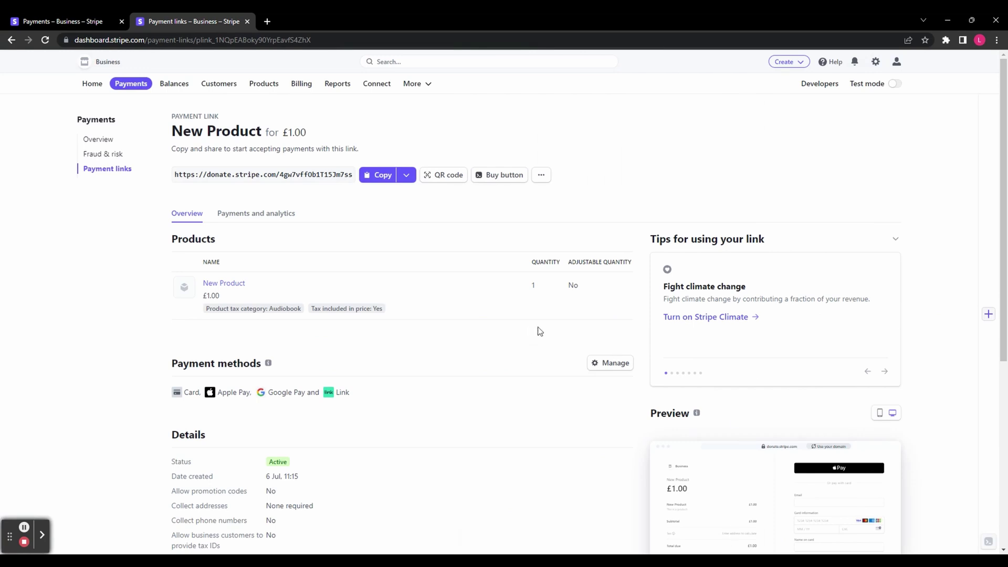
click(549, 183)
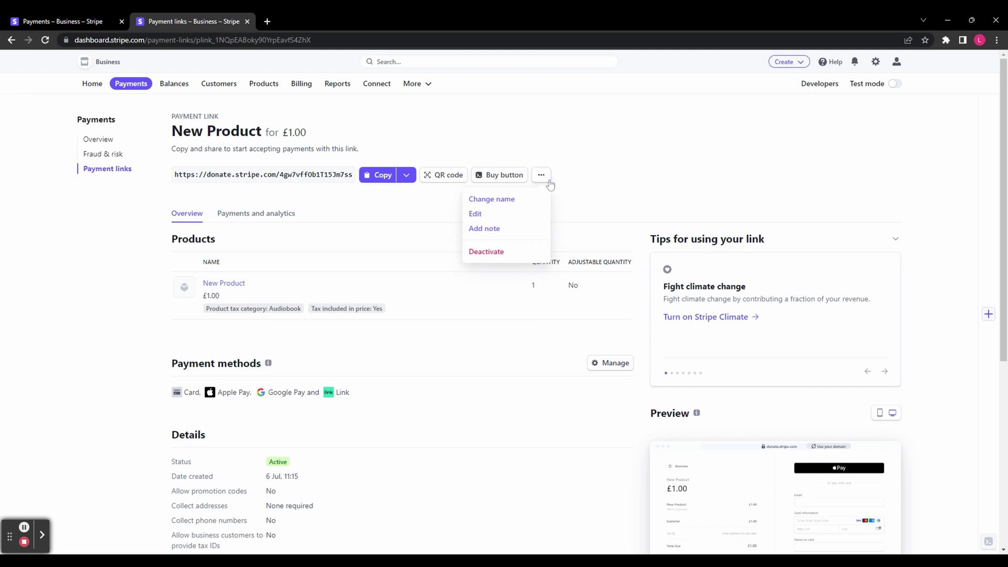
click(580, 184)
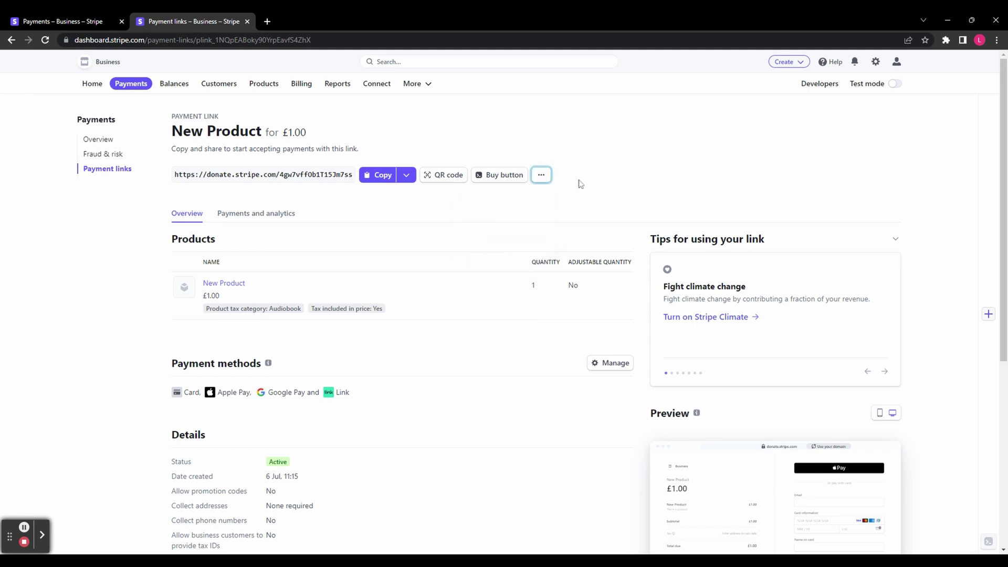